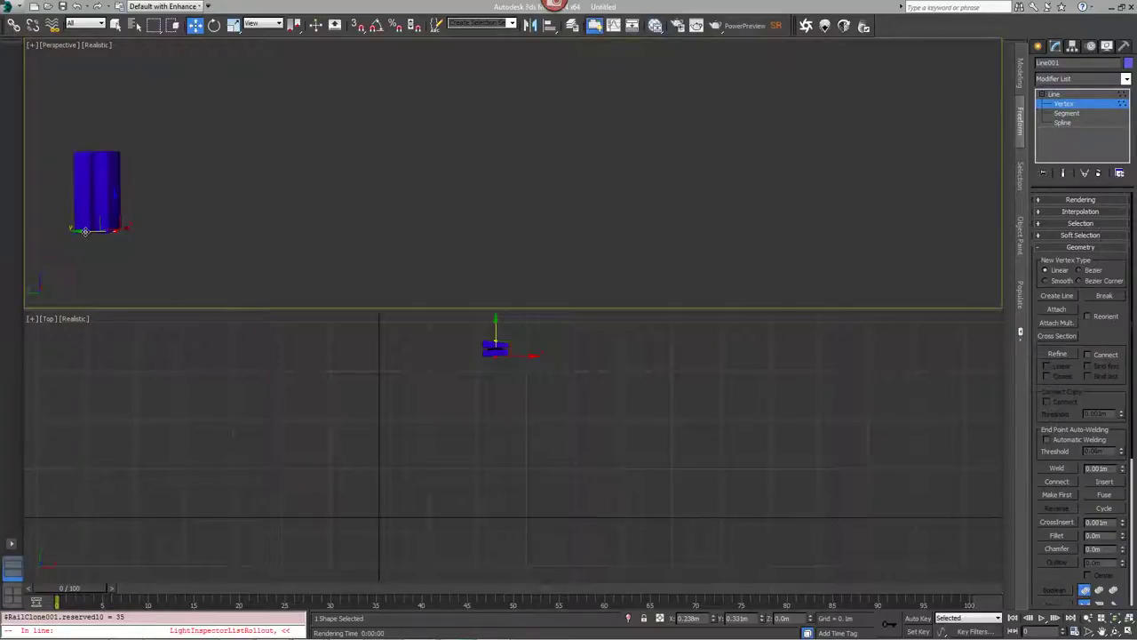
Lengthen the path of the blue posts by moving its end vertex, and adjust the RailClone object's Numeric parameter to change the post spacing.
{"action": "left_click_drag", "start_coordinate": [85, 231], "coordinate": [439, 233]}
{"action": "left_click_drag", "start_coordinate": [346, 255], "coordinate": [945, 234]}
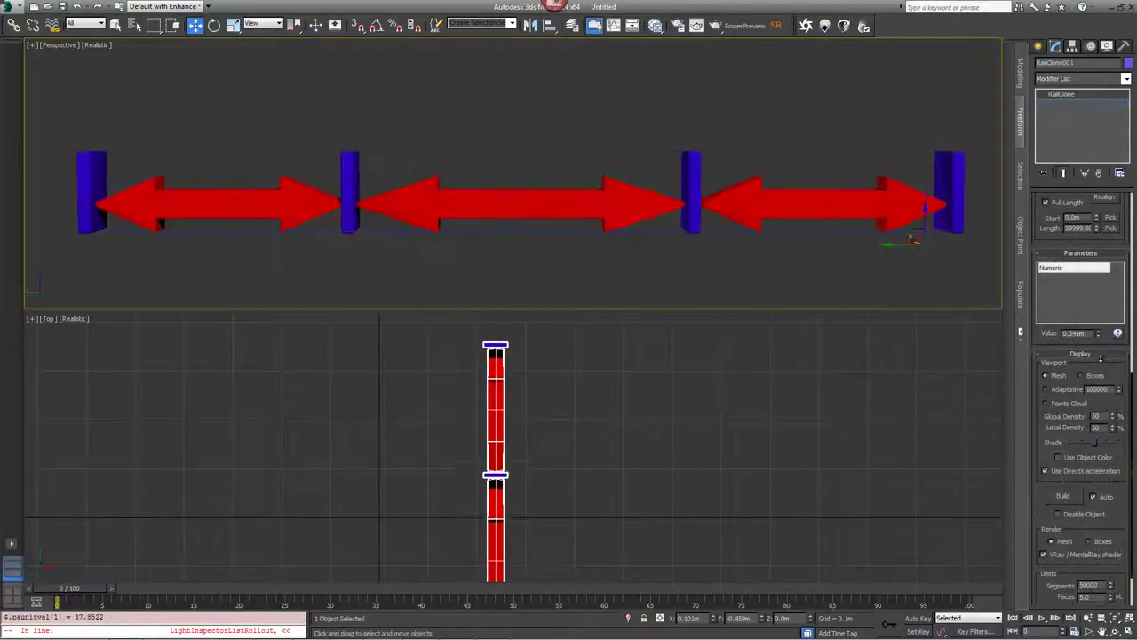
{"action": "mouse_move", "coordinate": [1097, 374]}
{"action": "left_mouse_down"}
{"action": "mouse_move", "coordinate": [1099, 349]}
{"action": "mouse_move", "coordinate": [1098, 374]}
{"action": "left_mouse_up"}
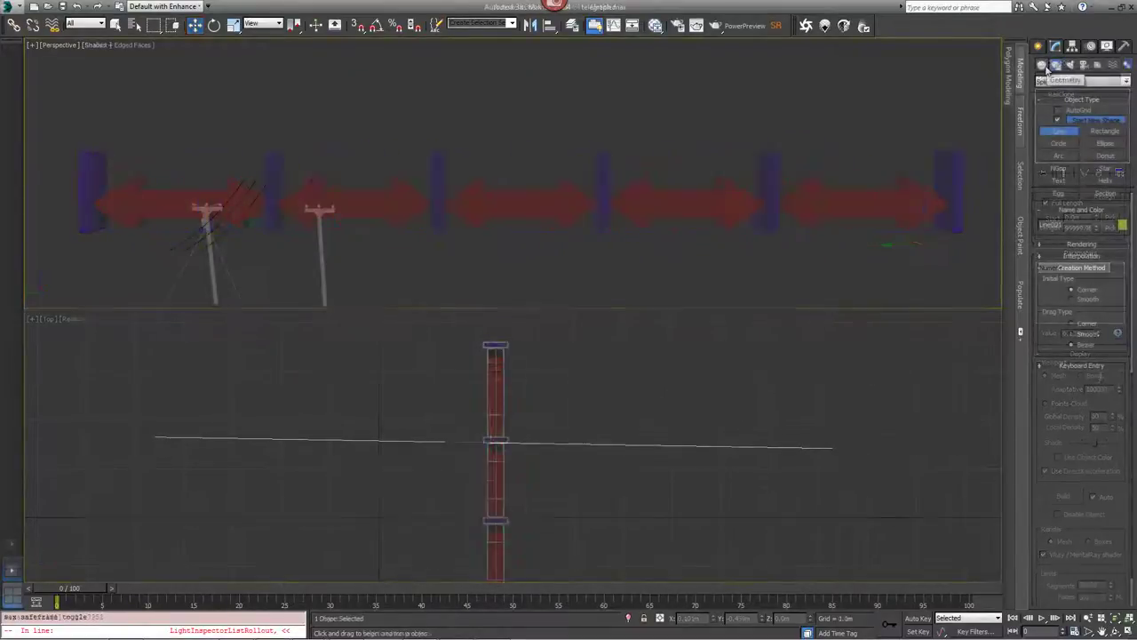
Create a RailClone Pro object to the right of the two telegraph poles and open its style editor.
{"action": "left_click", "coordinate": [1092, 81]}
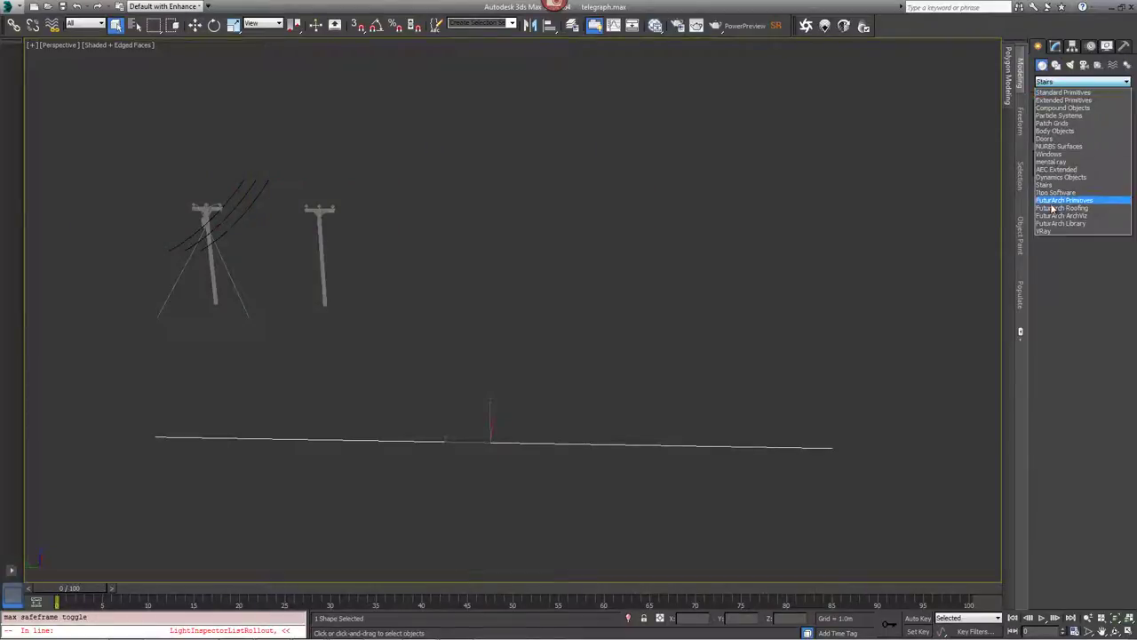
{"action": "left_click", "coordinate": [1062, 193]}
{"action": "left_click", "coordinate": [1105, 121]}
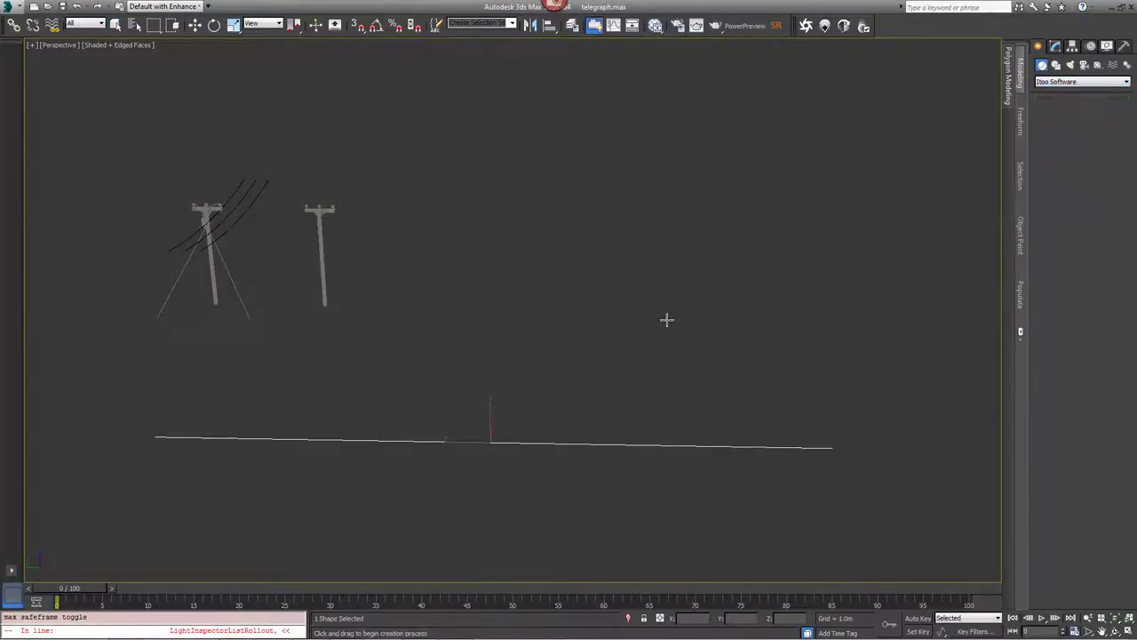
{"action": "left_click_drag", "start_coordinate": [431, 307], "coordinate": [461, 313]}
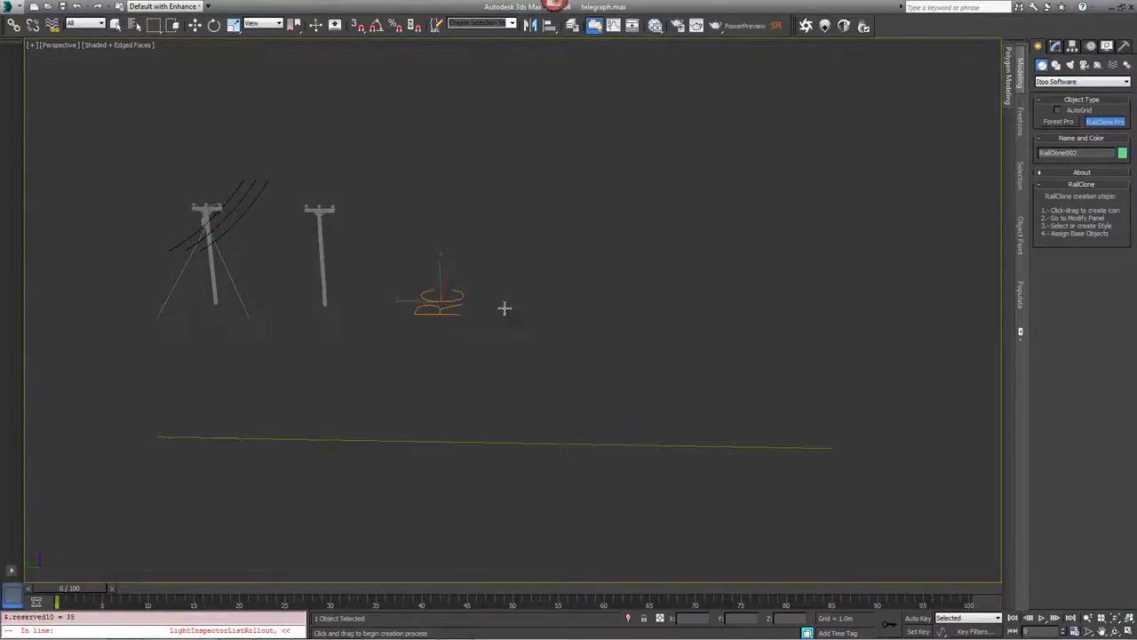
{"action": "left_click", "coordinate": [1055, 46]}
{"action": "left_click", "coordinate": [1052, 320]}
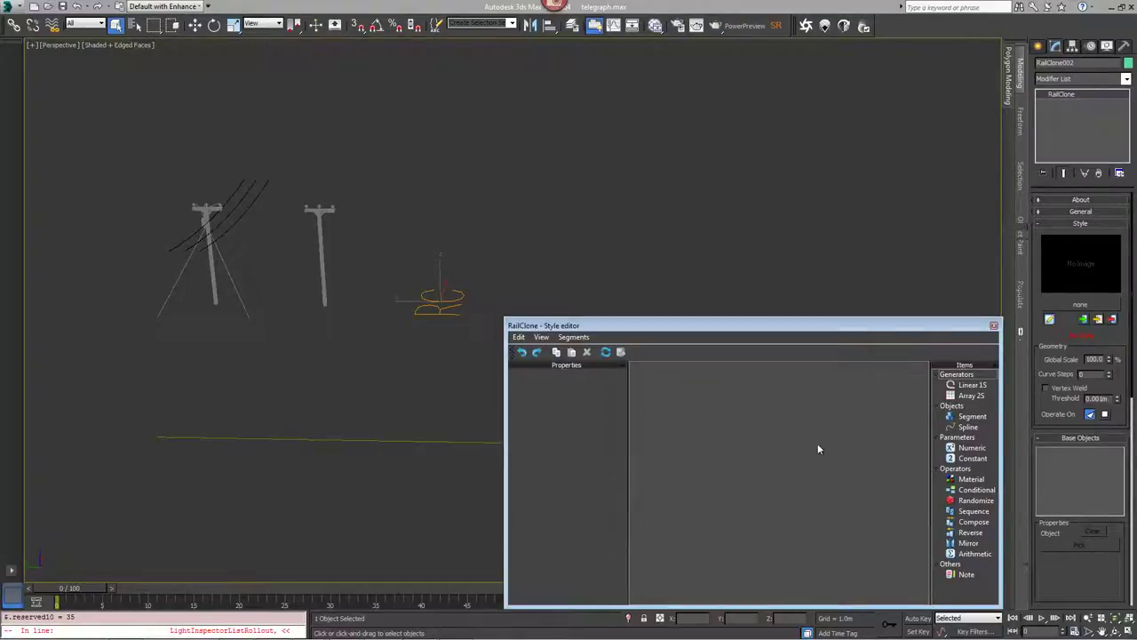
Add Linear 1S, Segment and Spline nodes, and wire the Spline node into the generator with the long ground line as its object.
{"action": "left_click_drag", "start_coordinate": [970, 385], "coordinate": [884, 401]}
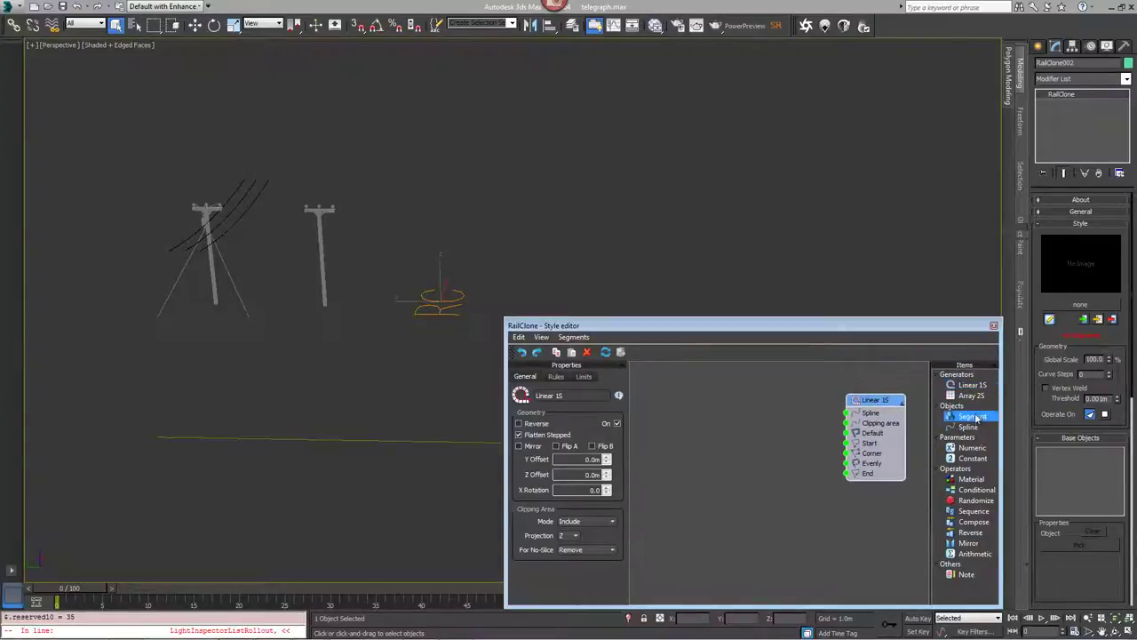
{"action": "left_click_drag", "start_coordinate": [973, 416], "coordinate": [780, 450]}
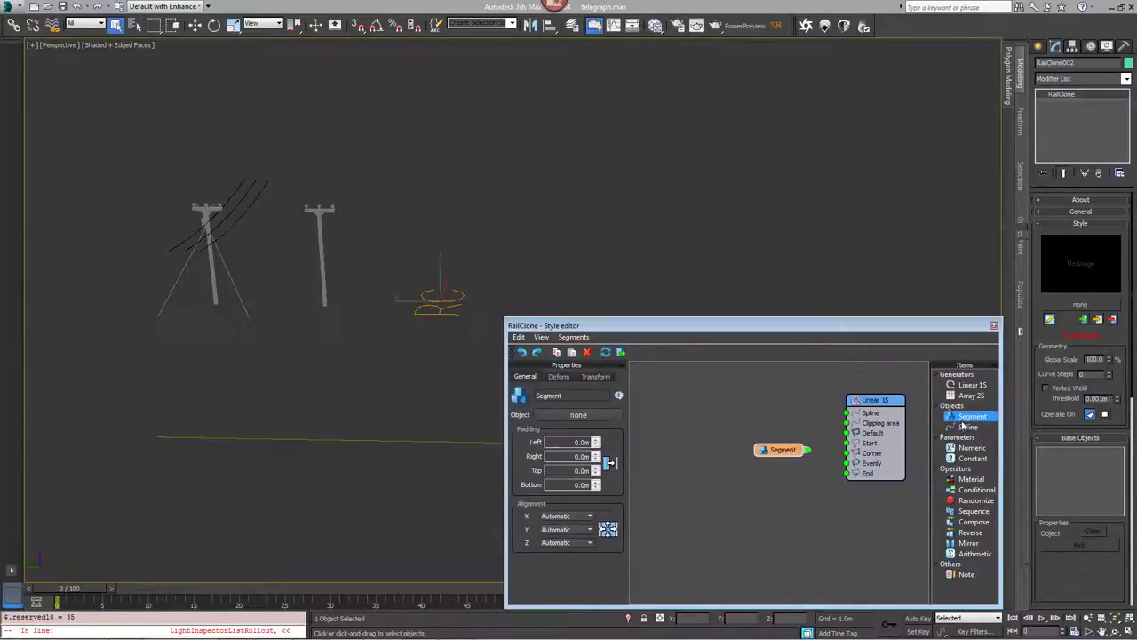
{"action": "left_click_drag", "start_coordinate": [968, 427], "coordinate": [783, 411]}
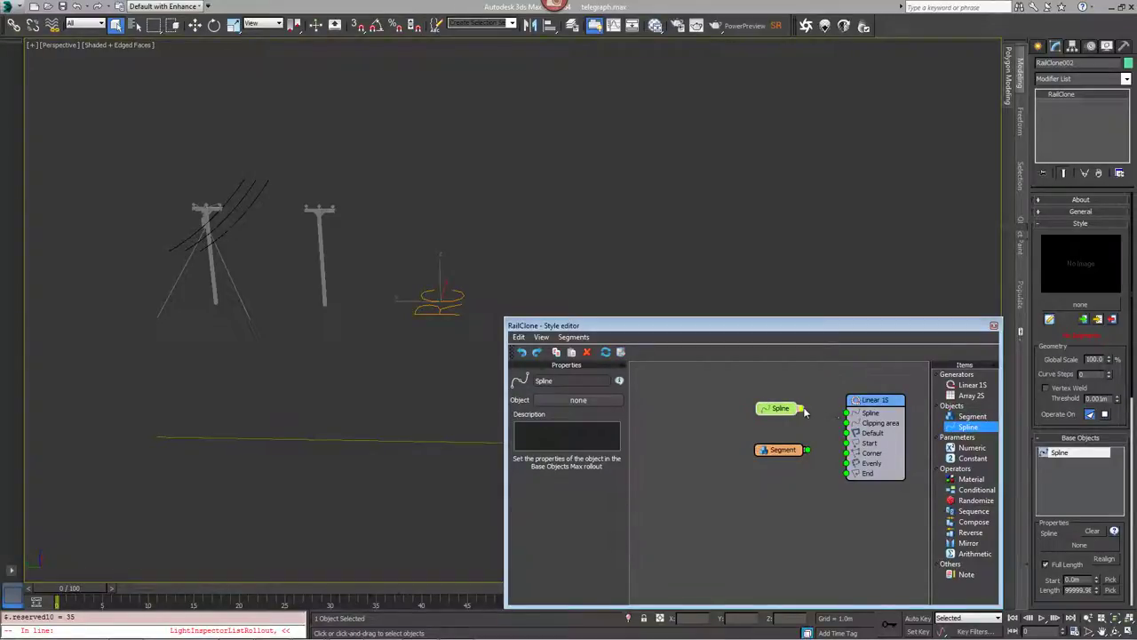
{"action": "left_click", "coordinate": [578, 399]}
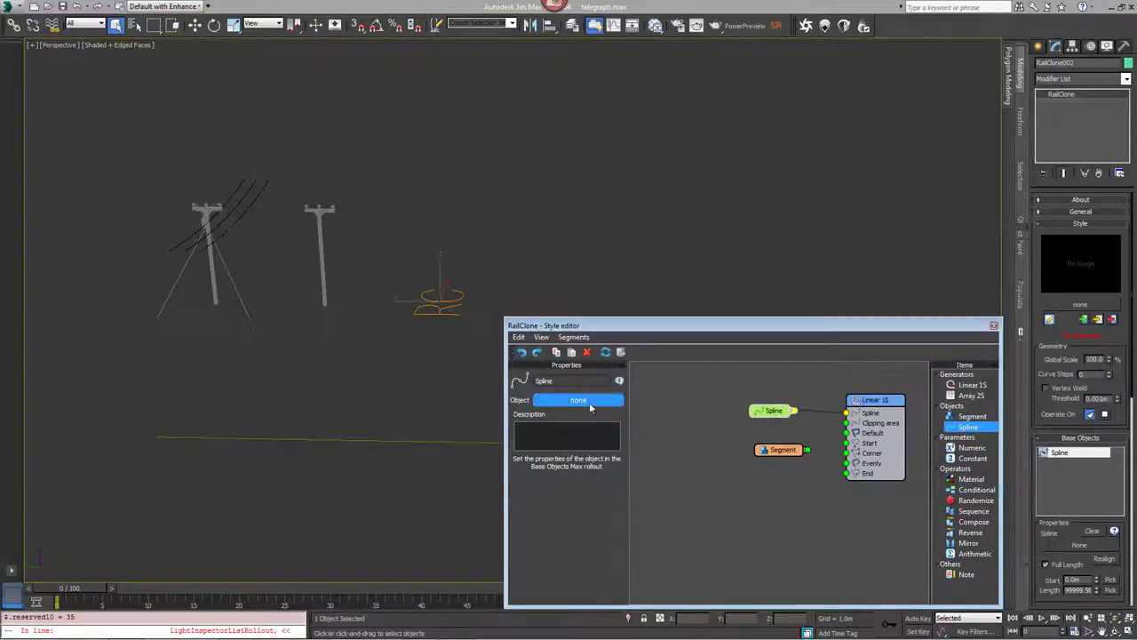
{"action": "left_click", "coordinate": [401, 439]}
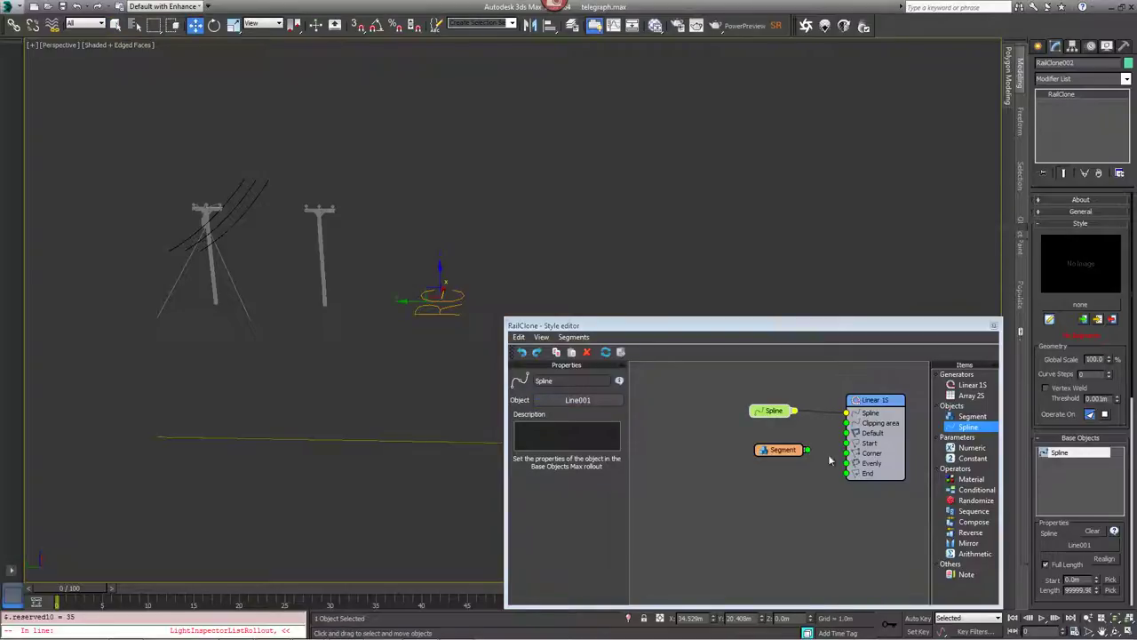
Assign the telegraph pole with guy wires to the Segment node and wire it to the generator's Start input.
{"action": "left_click_drag", "start_coordinate": [770, 454], "coordinate": [758, 450]}
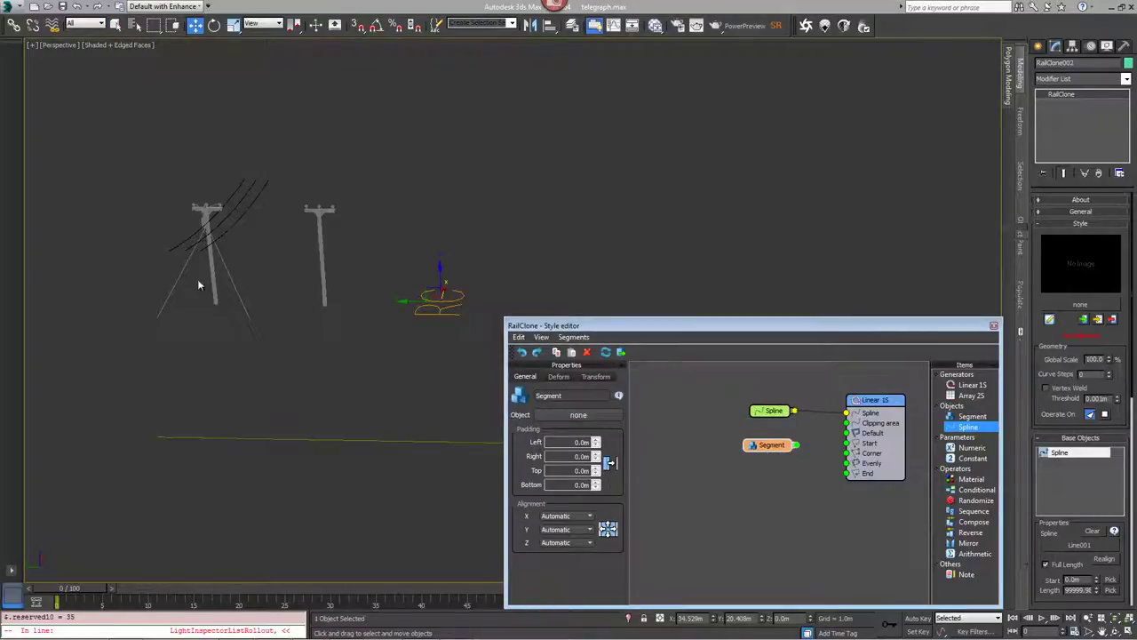
{"action": "middle_click_drag", "start_coordinate": [338, 315], "coordinate": [329, 306], "text": "alt"}
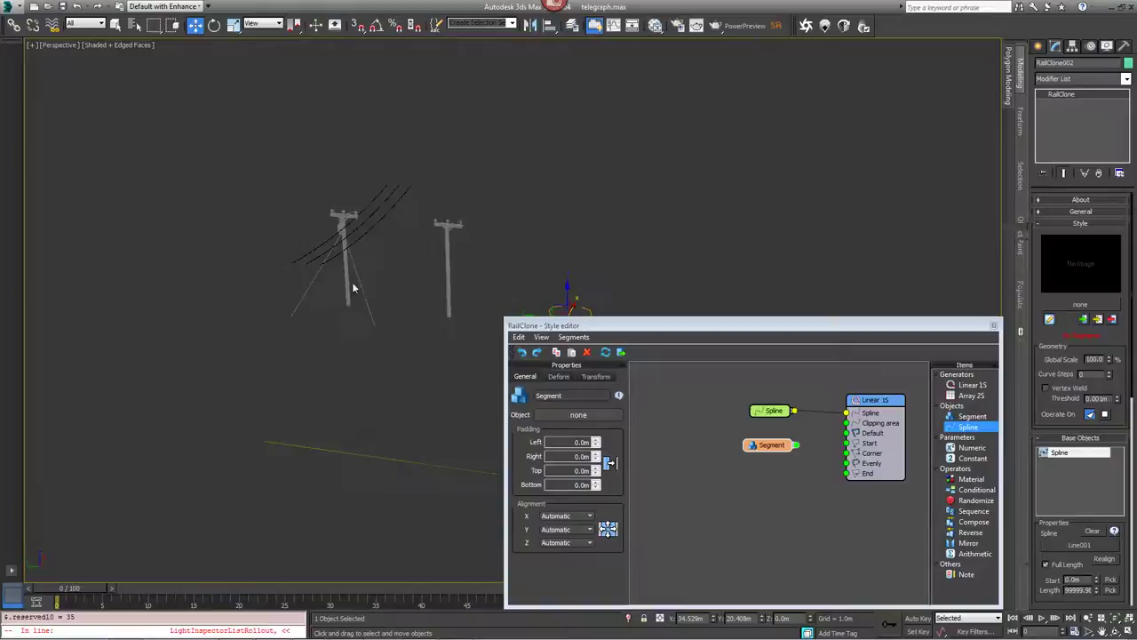
{"action": "left_click_drag", "start_coordinate": [771, 445], "coordinate": [783, 440]}
{"action": "left_click", "coordinate": [584, 414]}
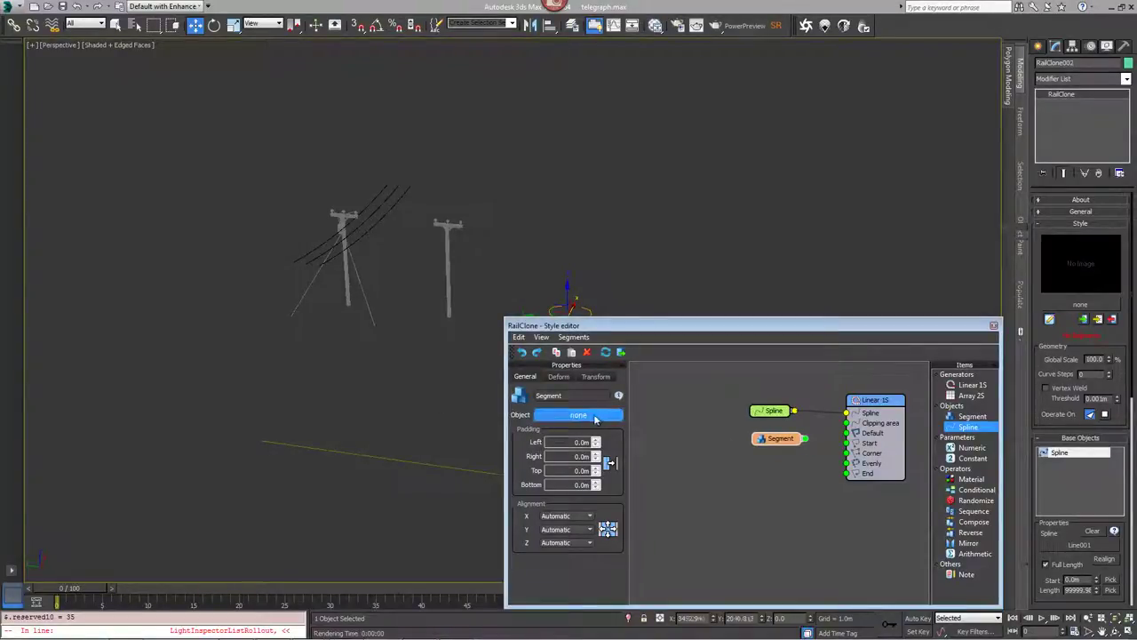
{"action": "left_click", "coordinate": [348, 291]}
{"action": "left_click_drag", "start_coordinate": [771, 445], "coordinate": [756, 445]}
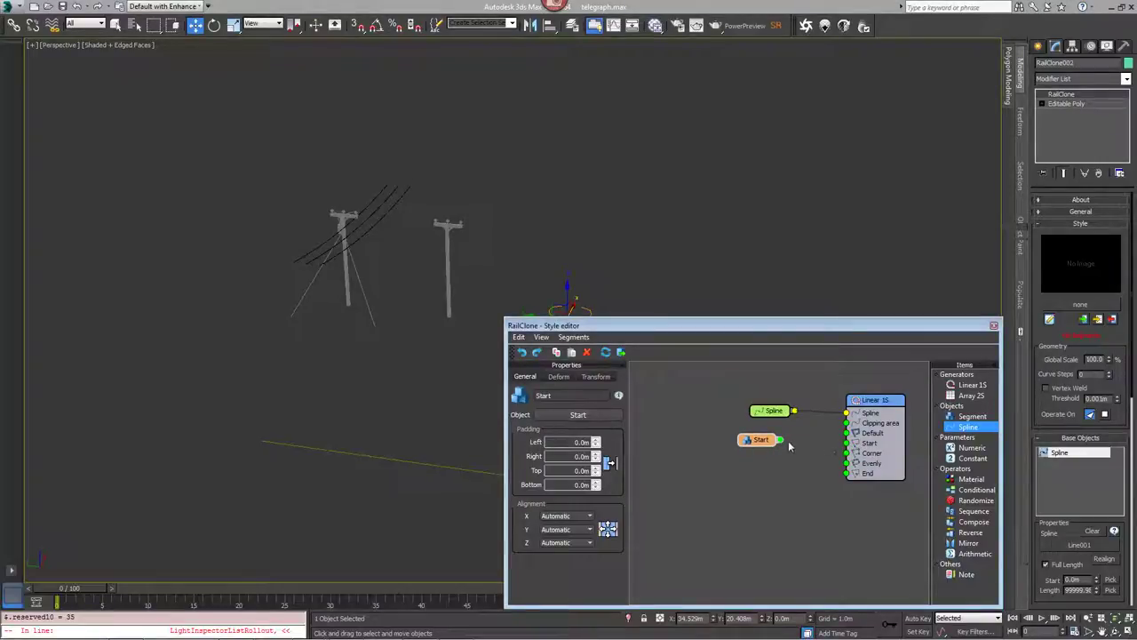
{"action": "left_click_drag", "start_coordinate": [849, 446], "coordinate": [847, 444]}
{"action": "left_click_drag", "start_coordinate": [762, 440], "coordinate": [758, 441]}
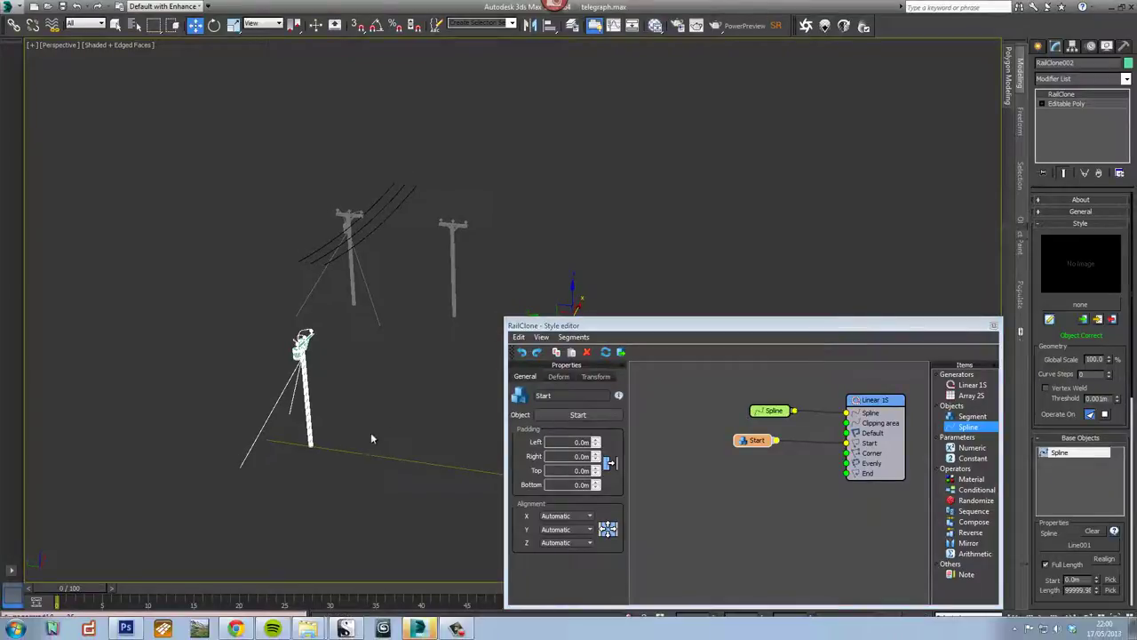
Set the Start segment's X alignment to Pivot.
{"action": "middle_click_drag", "start_coordinate": [371, 434], "coordinate": [414, 437]}
{"action": "scroll", "coordinate": [355, 444], "scroll_direction": "up", "scroll_amount": 3}
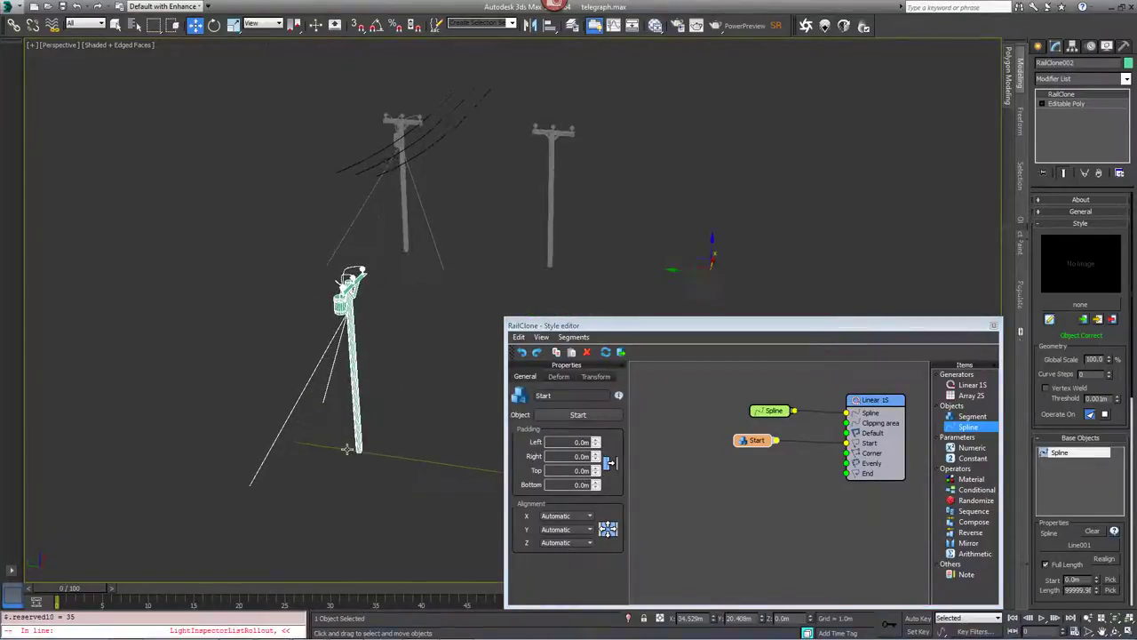
{"action": "middle_click_drag", "start_coordinate": [347, 449], "coordinate": [358, 452]}
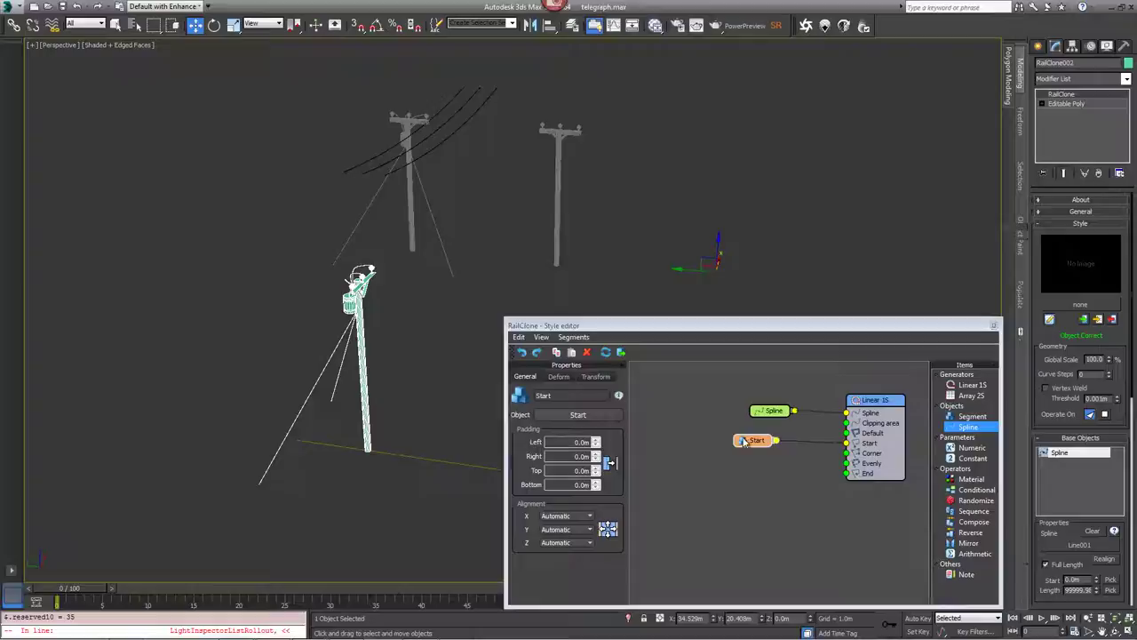
{"action": "left_click_drag", "start_coordinate": [745, 440], "coordinate": [737, 439]}
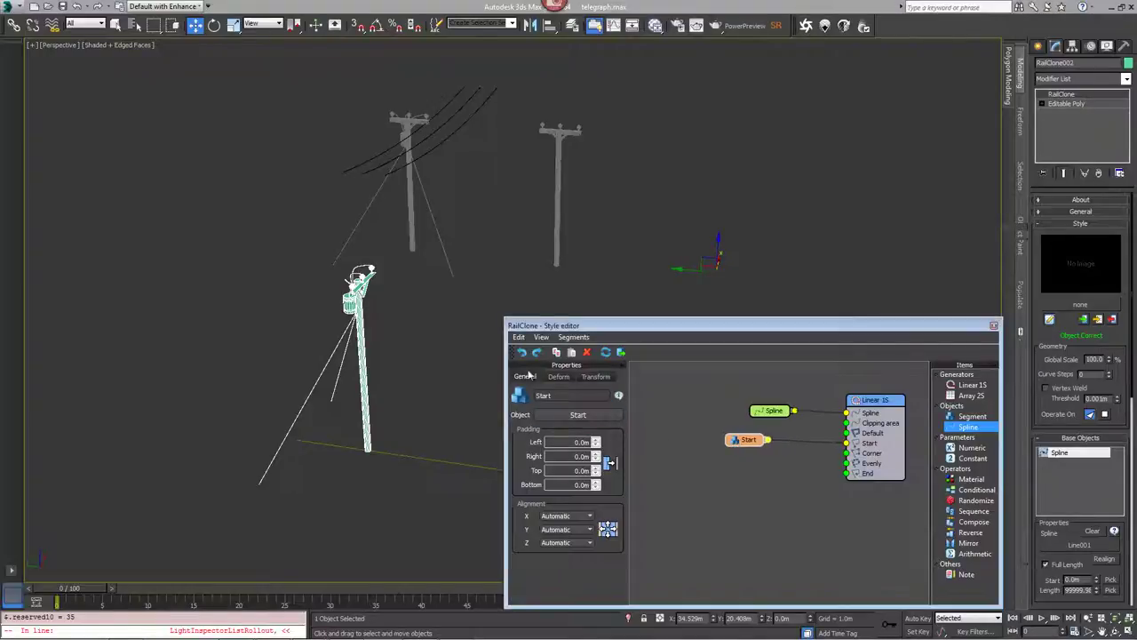
{"action": "left_click", "coordinate": [565, 516]}
{"action": "left_click", "coordinate": [565, 531]}
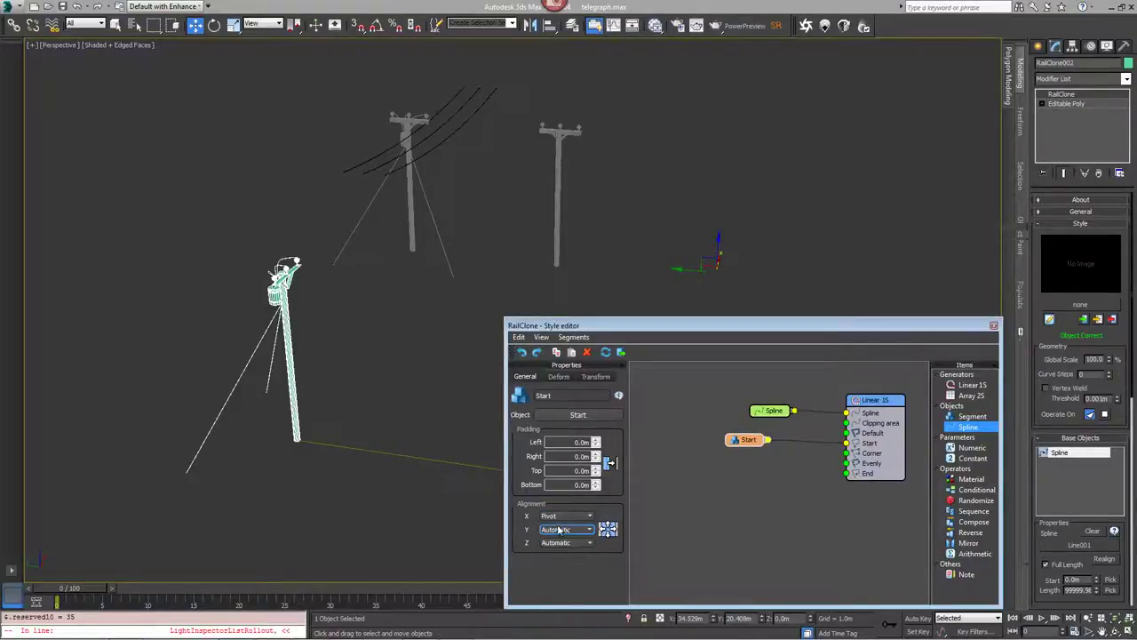
{"action": "scroll", "coordinate": [502, 229], "scroll_direction": "down", "scroll_amount": 5}
{"action": "scroll", "coordinate": [424, 241], "scroll_direction": "up", "scroll_amount": 2}
Add an X-axis Mirror operator fed by the Start segment and wire it to the generator's End input.
{"action": "left_click_drag", "start_coordinate": [745, 439], "coordinate": [682, 439]}
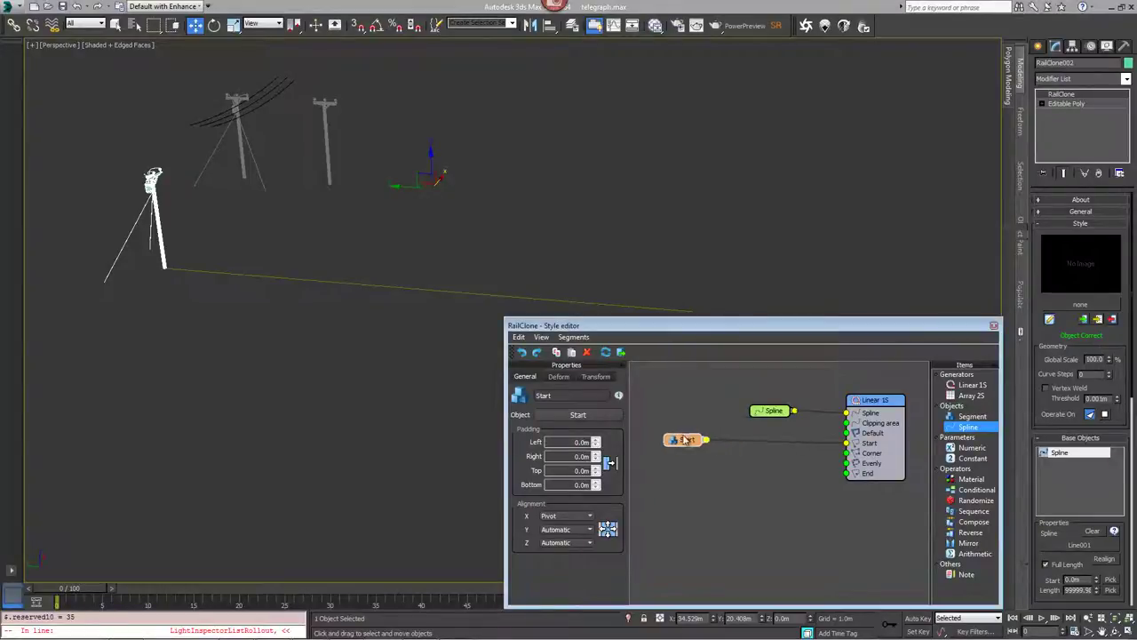
{"action": "left_click", "coordinate": [953, 491]}
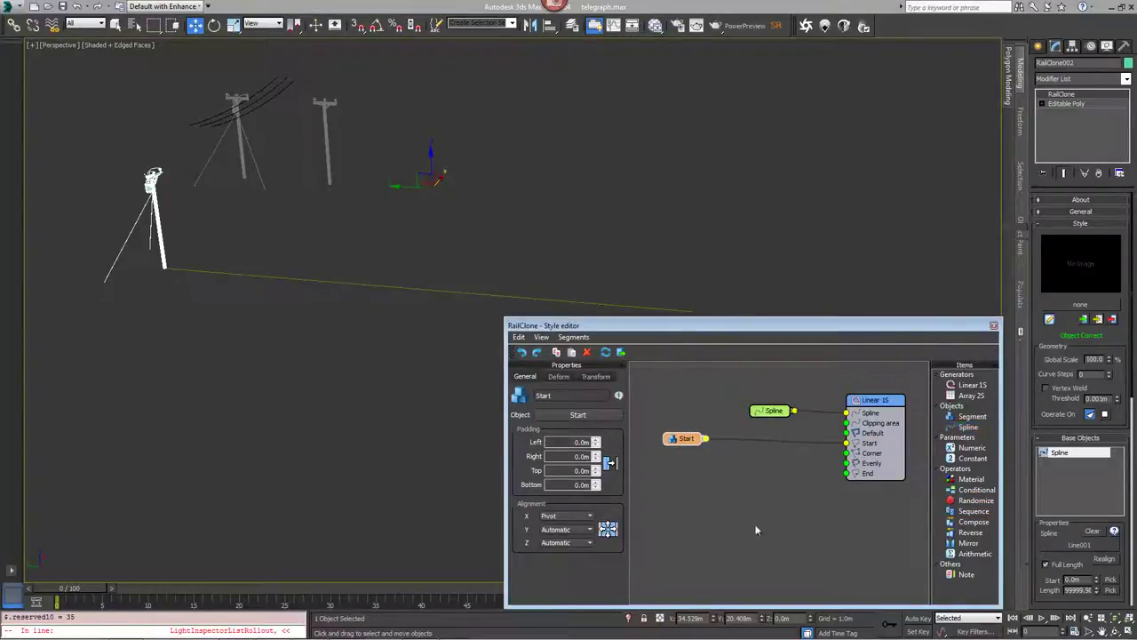
{"action": "left_click_drag", "start_coordinate": [952, 543], "coordinate": [761, 475]}
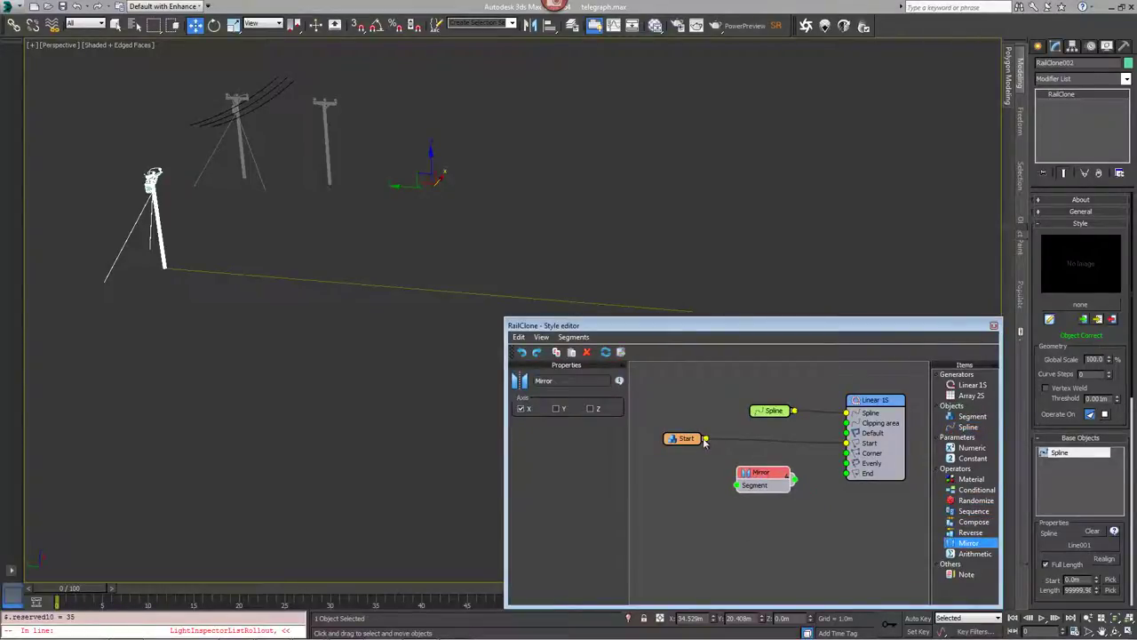
{"action": "mouse_move", "coordinate": [707, 441]}
{"action": "left_mouse_down"}
{"action": "mouse_move", "coordinate": [695, 446]}
{"action": "mouse_move", "coordinate": [725, 471]}
{"action": "mouse_move", "coordinate": [691, 442]}
{"action": "left_mouse_up"}
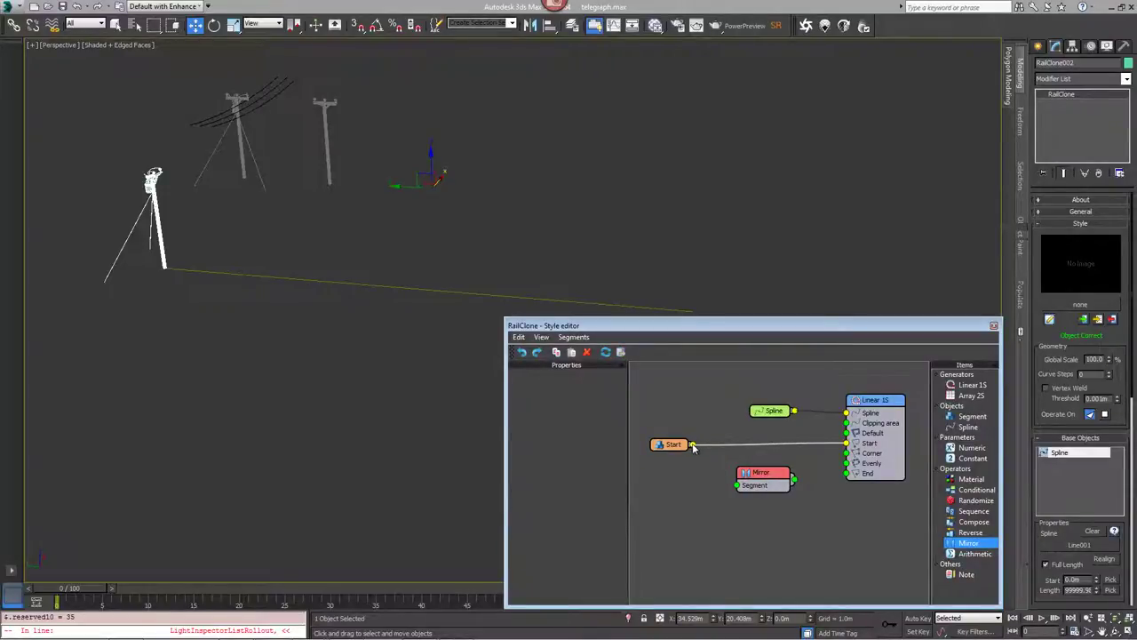
{"action": "left_click_drag", "start_coordinate": [738, 487], "coordinate": [737, 485]}
{"action": "left_click_drag", "start_coordinate": [847, 478], "coordinate": [846, 474]}
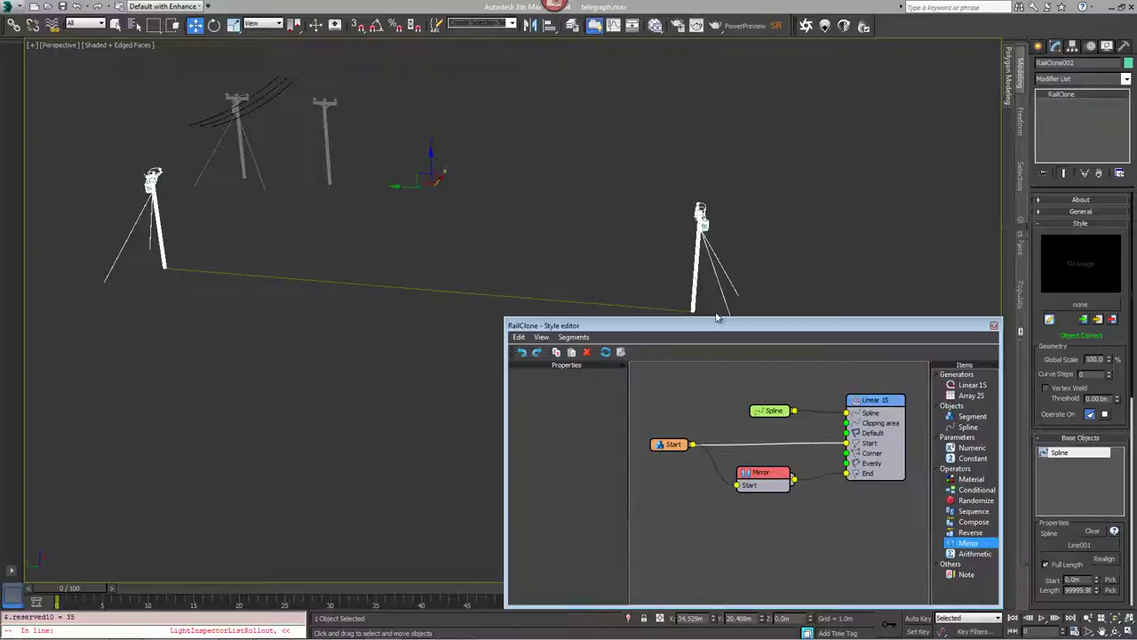
Add another Segment node using the hanging cables as its object and wire it to the generator's Default input.
{"action": "left_click_drag", "start_coordinate": [967, 427], "coordinate": [704, 430]}
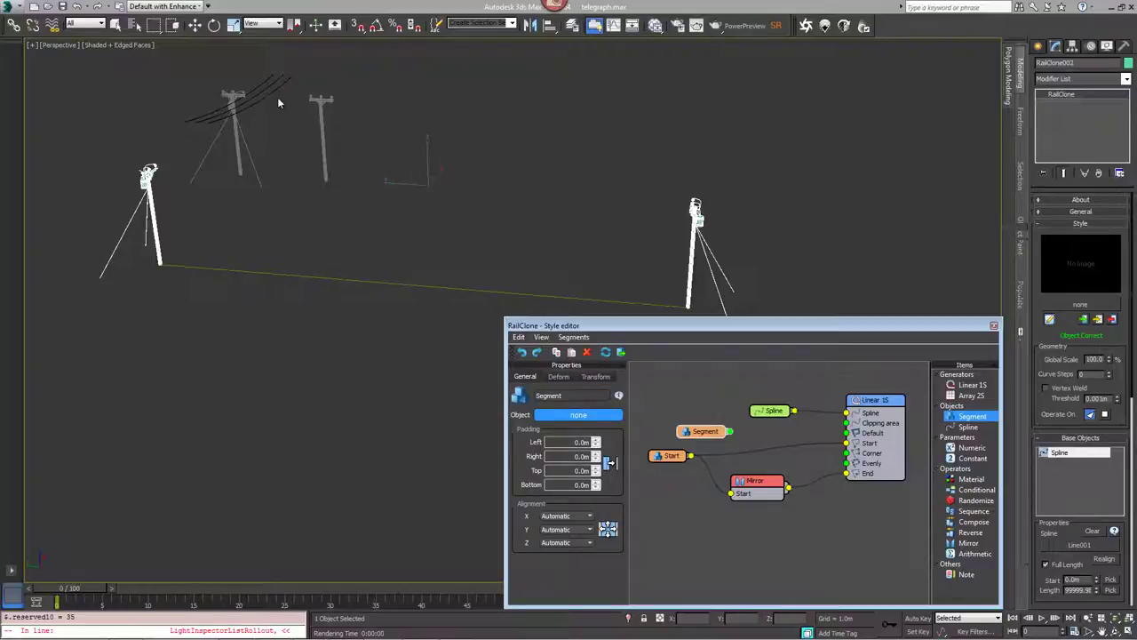
{"action": "left_click", "coordinate": [272, 91]}
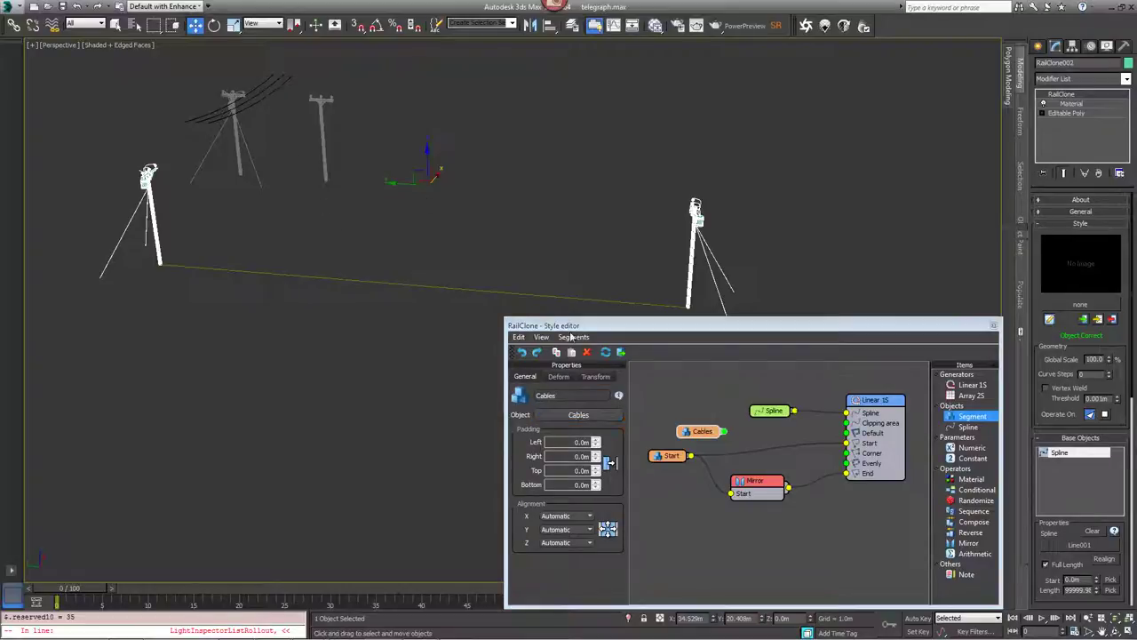
{"action": "left_click_drag", "start_coordinate": [727, 432], "coordinate": [847, 434]}
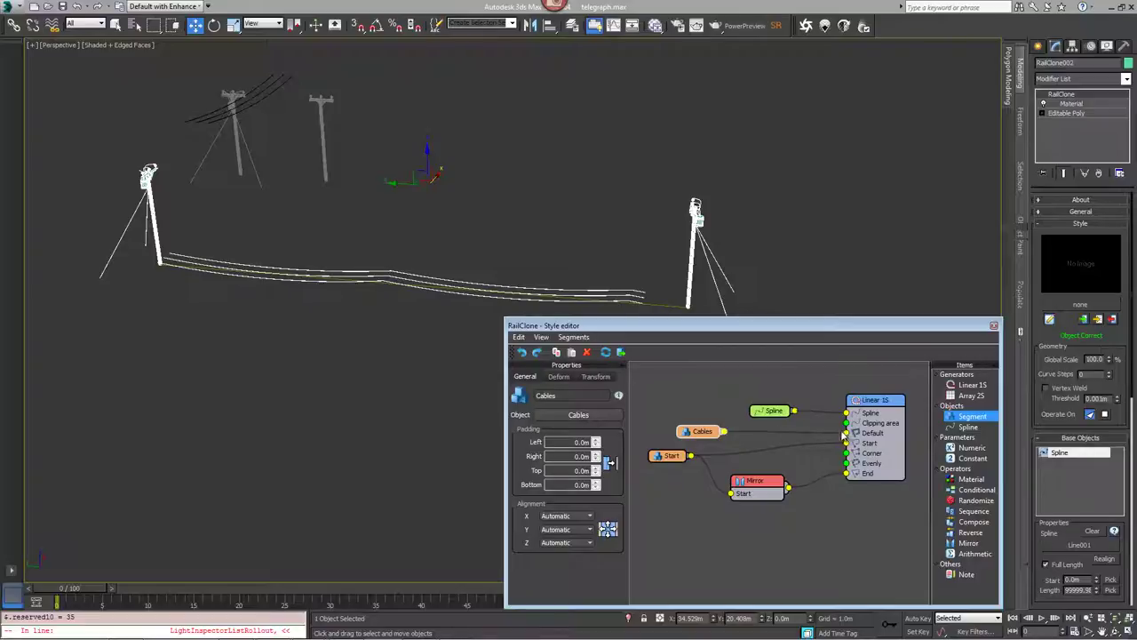
Set the Cables segment's Z alignment to Pivot.
{"action": "left_click_drag", "start_coordinate": [700, 438], "coordinate": [701, 433]}
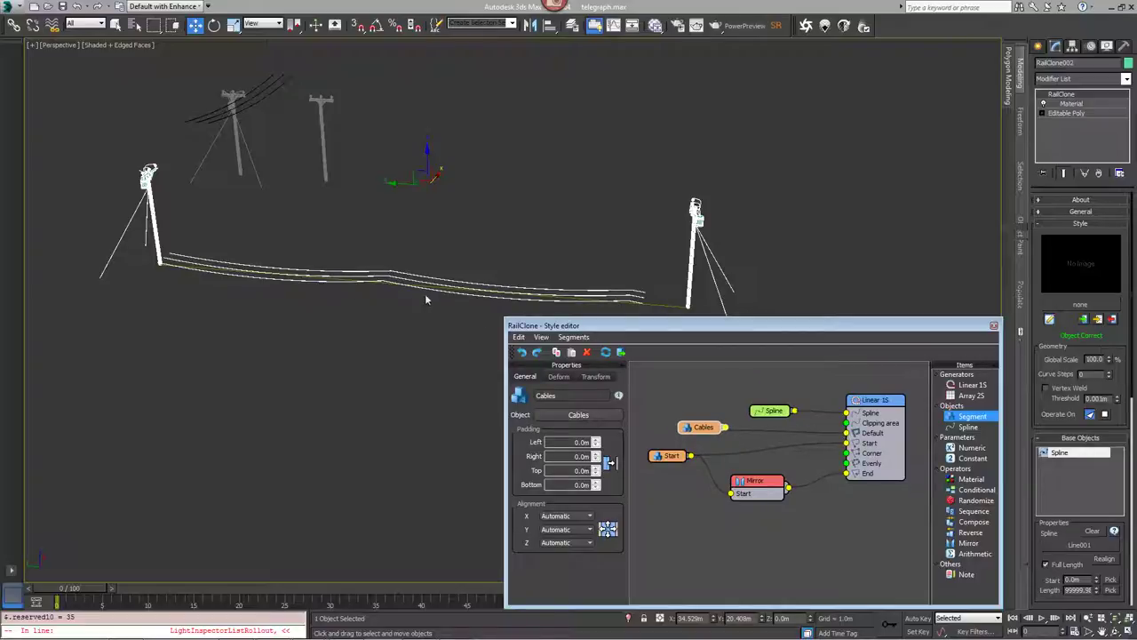
{"action": "left_click", "coordinate": [558, 542]}
{"action": "left_click", "coordinate": [565, 560]}
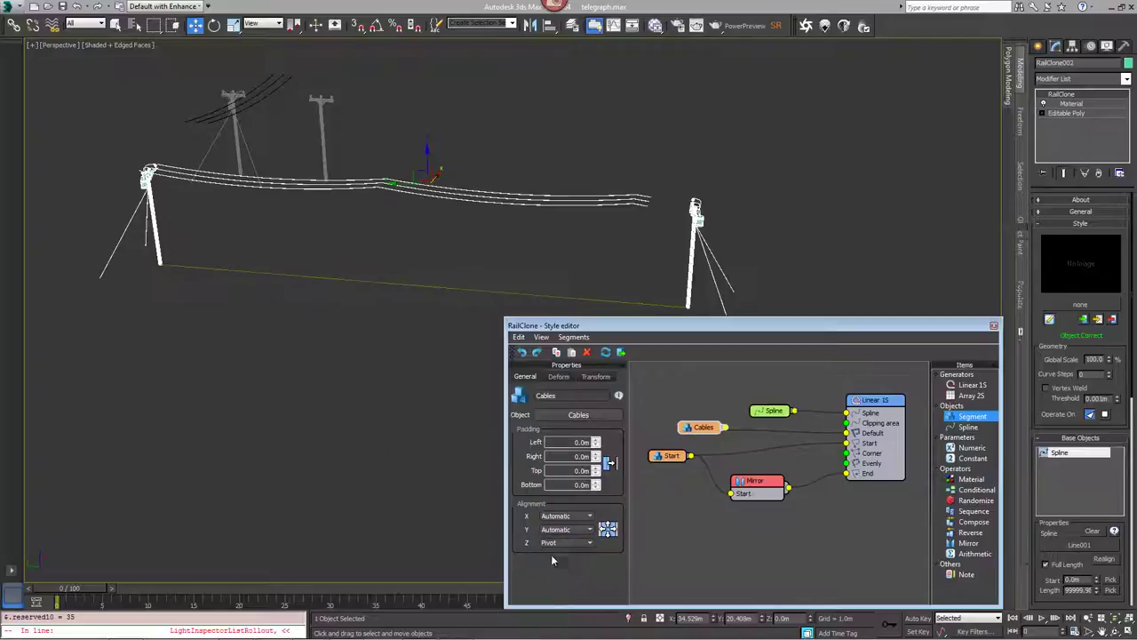
Set the Start segment's right padding to -0.142 m to adjust where the cables meet the pole.
{"action": "middle_click_drag", "start_coordinate": [263, 290], "coordinate": [449, 268], "text": "alt"}
{"action": "scroll", "coordinate": [447, 267], "scroll_direction": "up", "scroll_amount": 8}
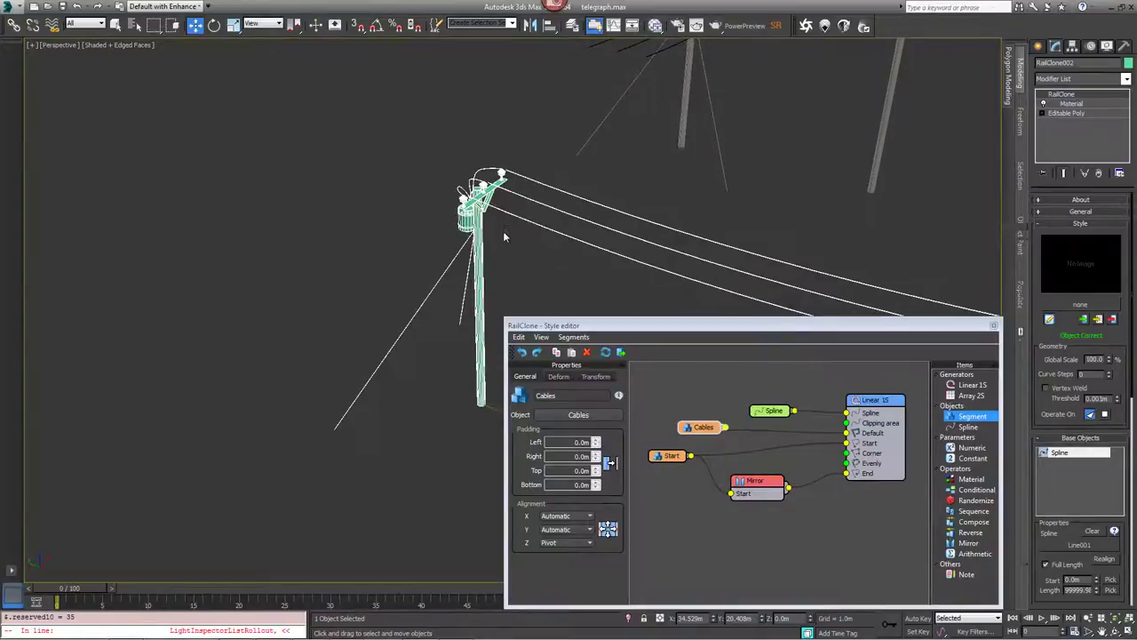
{"action": "scroll", "coordinate": [508, 203], "scroll_direction": "up", "scroll_amount": 1}
{"action": "scroll", "coordinate": [514, 163], "scroll_direction": "up", "scroll_amount": 6}
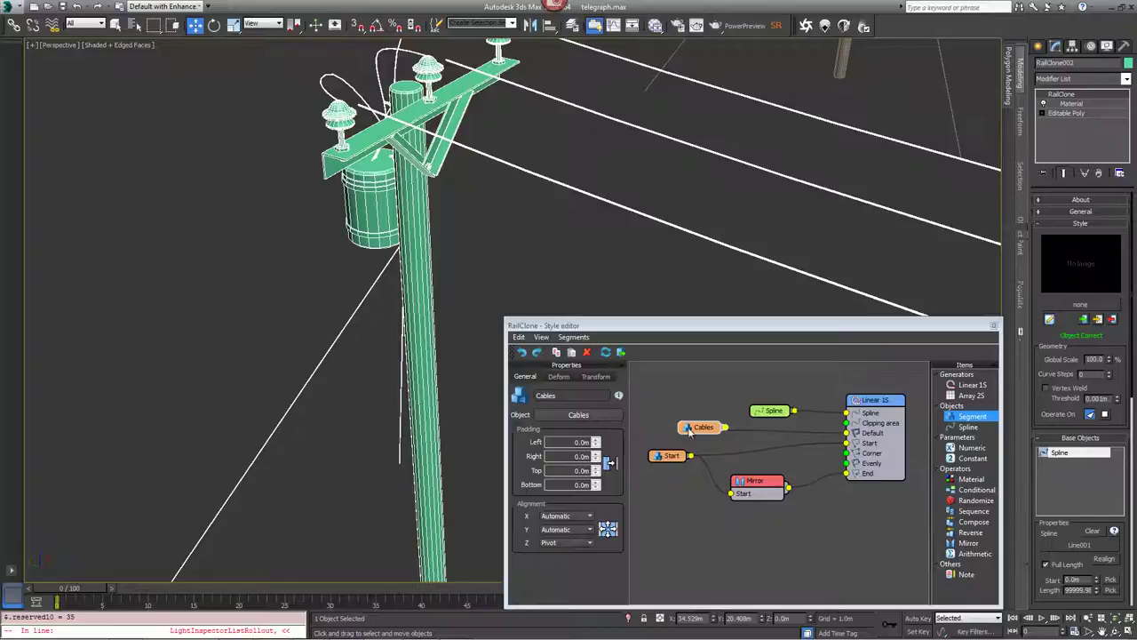
{"action": "left_click_drag", "start_coordinate": [689, 428], "coordinate": [666, 453]}
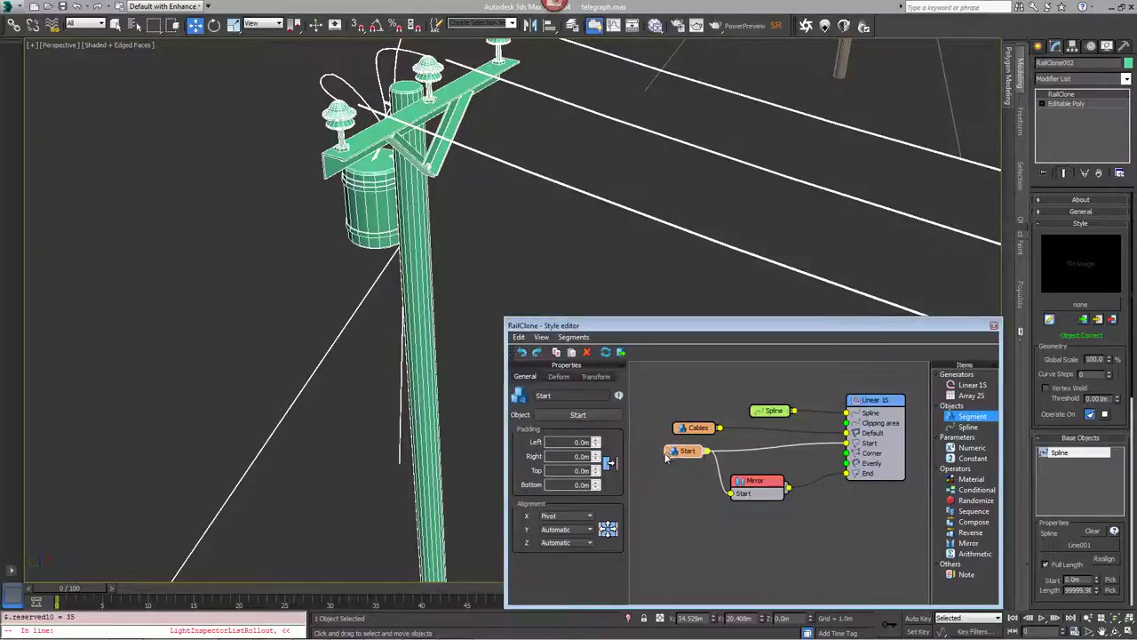
{"action": "left_click_drag", "start_coordinate": [596, 460], "coordinate": [672, 91]}
{"action": "scroll", "coordinate": [672, 89], "scroll_direction": "down", "scroll_amount": 3}
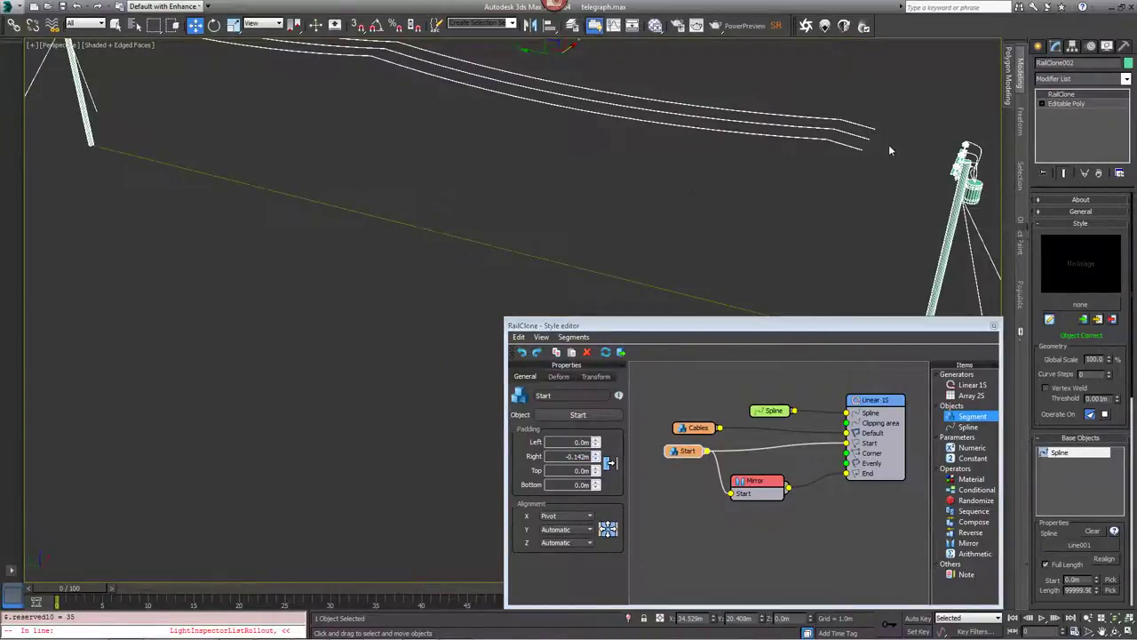
{"action": "middle_click_drag", "start_coordinate": [888, 149], "coordinate": [709, 177]}
{"action": "scroll", "coordinate": [709, 177], "scroll_direction": "up", "scroll_amount": 3}
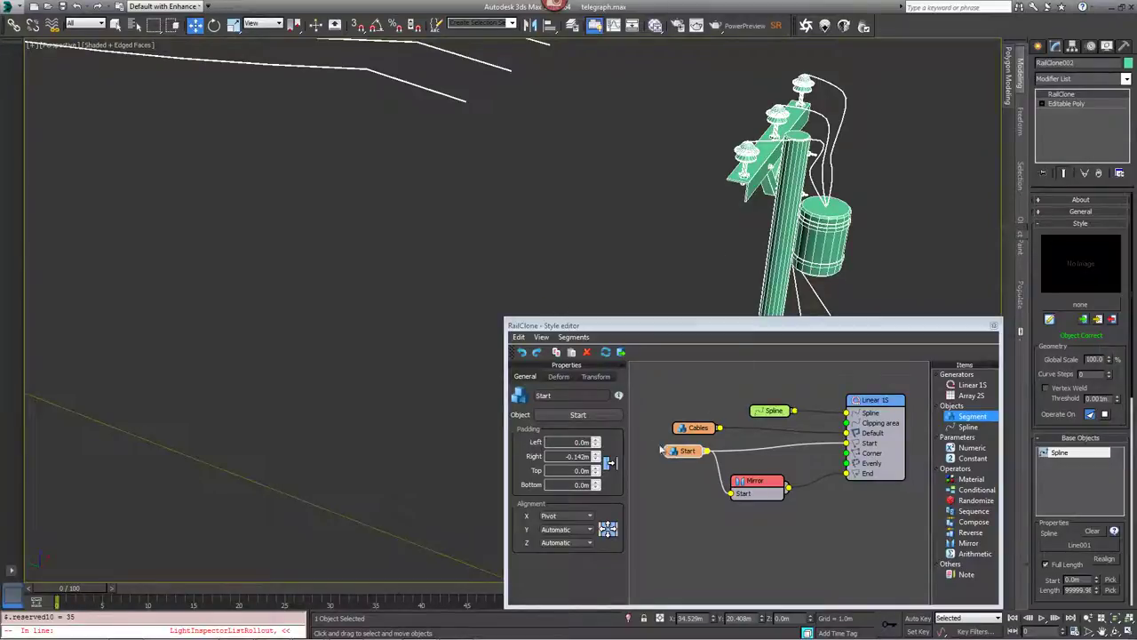
Set the Start segment's left padding to -2.308 m and restore the overall view of the telegraph line.
{"action": "left_click_drag", "start_coordinate": [661, 450], "coordinate": [647, 451]}
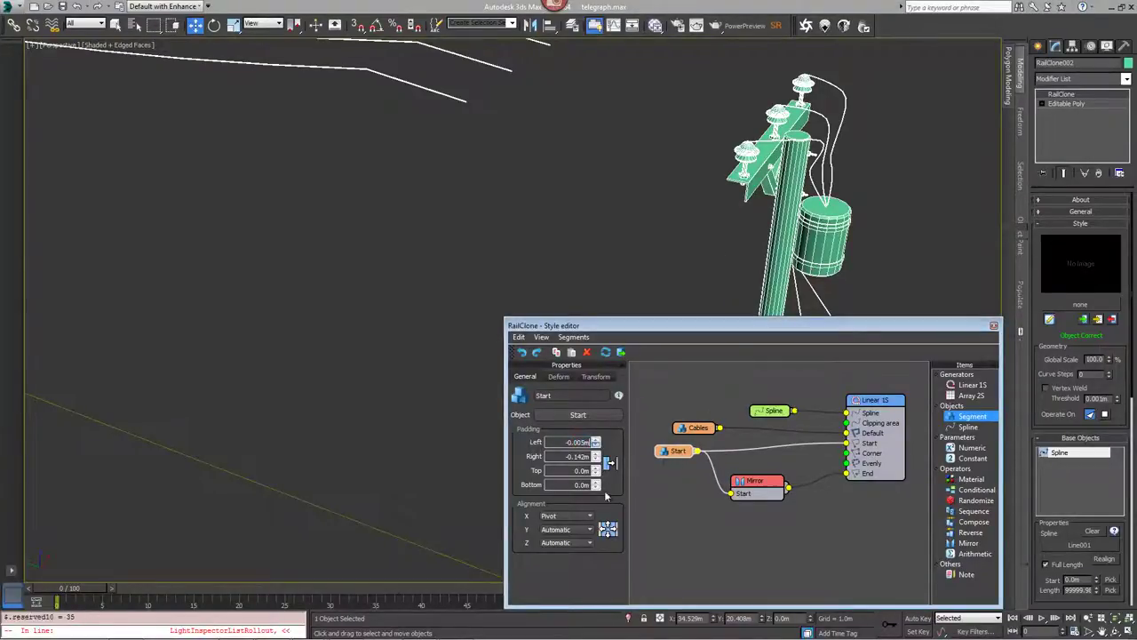
{"action": "left_click_drag", "start_coordinate": [607, 496], "coordinate": [350, 444]}
{"action": "left_click_drag", "start_coordinate": [457, 324], "coordinate": [457, 322]}
{"action": "key", "text": "shift+z"}
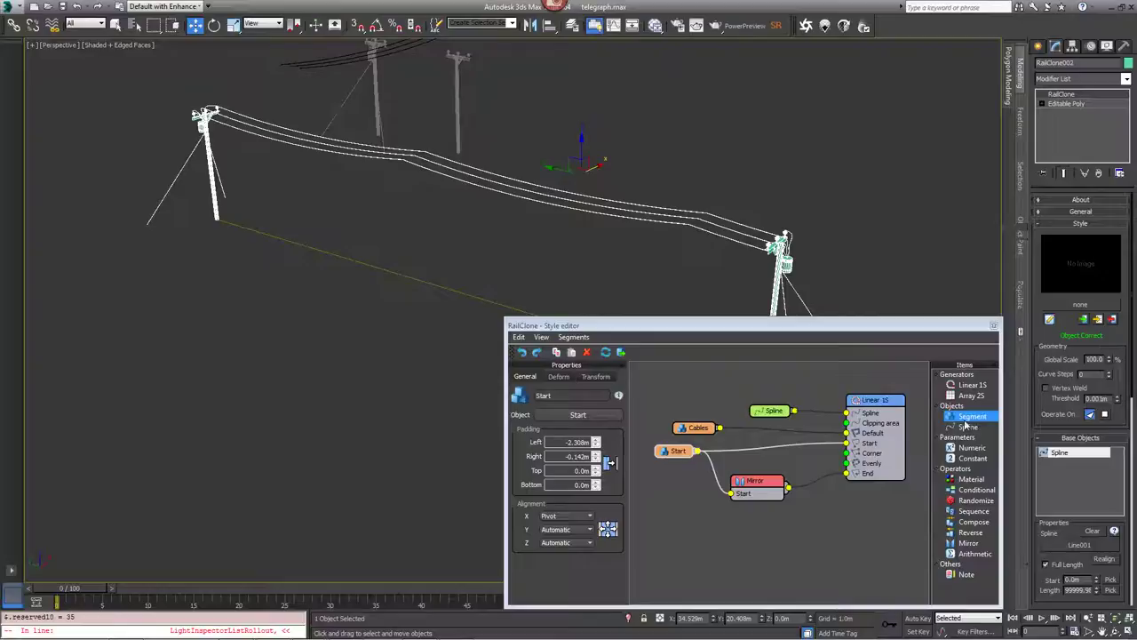
Add another Segment node using the plain intermediate pole as its object and wire it to the generator's Evenly input.
{"action": "left_click_drag", "start_coordinate": [972, 416], "coordinate": [694, 513]}
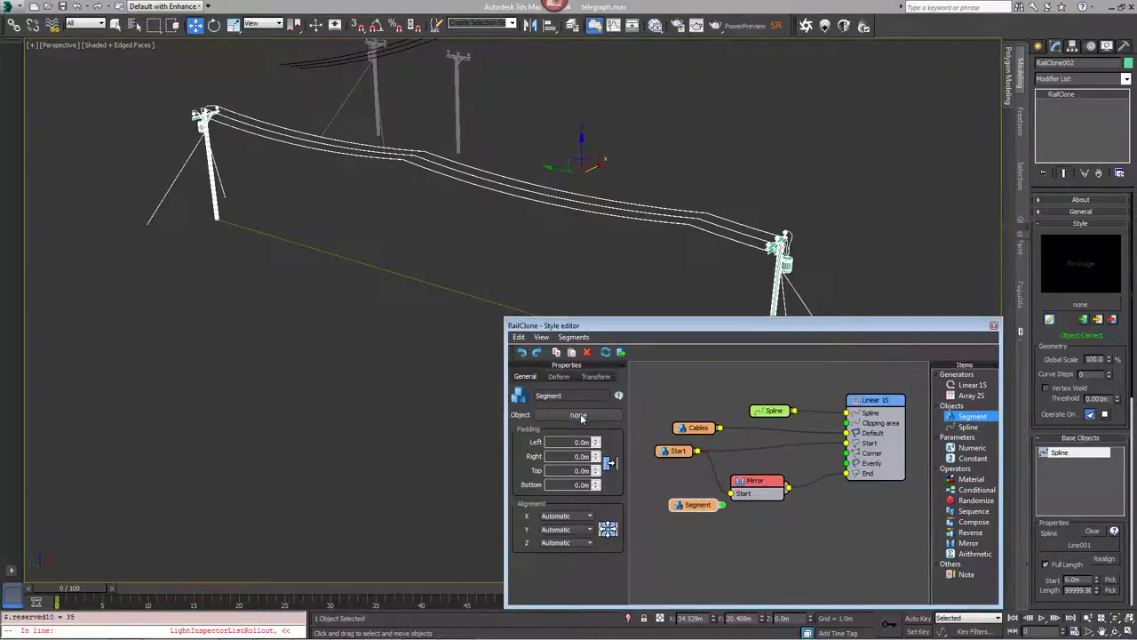
{"action": "left_click", "coordinate": [579, 414]}
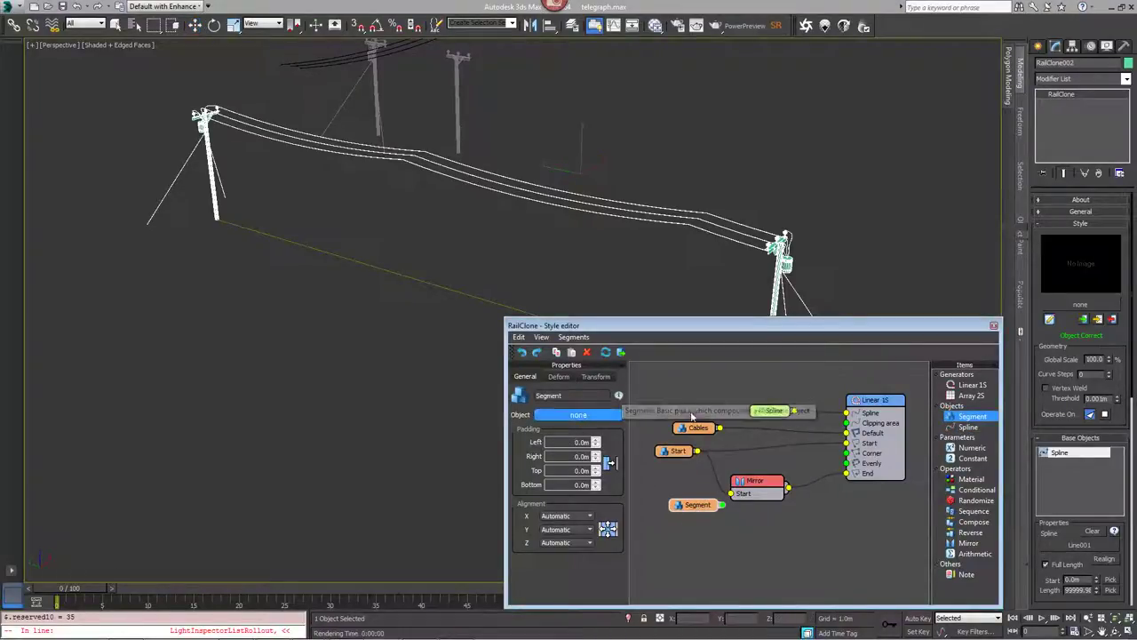
{"action": "left_click", "coordinate": [460, 113]}
{"action": "left_click_drag", "start_coordinate": [709, 506], "coordinate": [849, 463]}
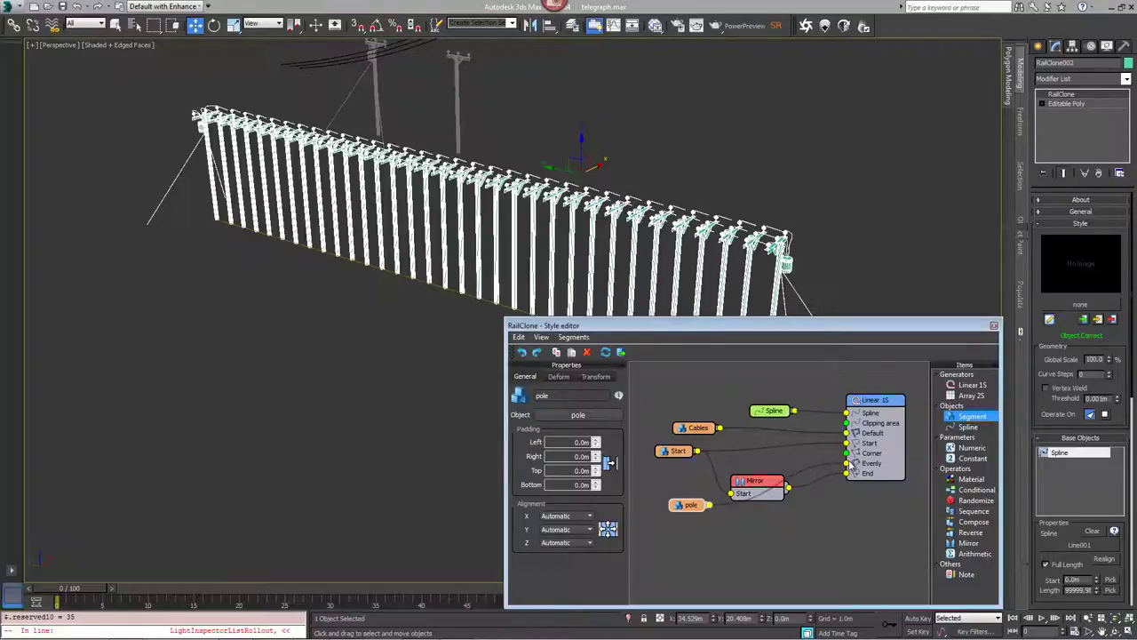
{"action": "left_click_drag", "start_coordinate": [686, 511], "coordinate": [681, 489]}
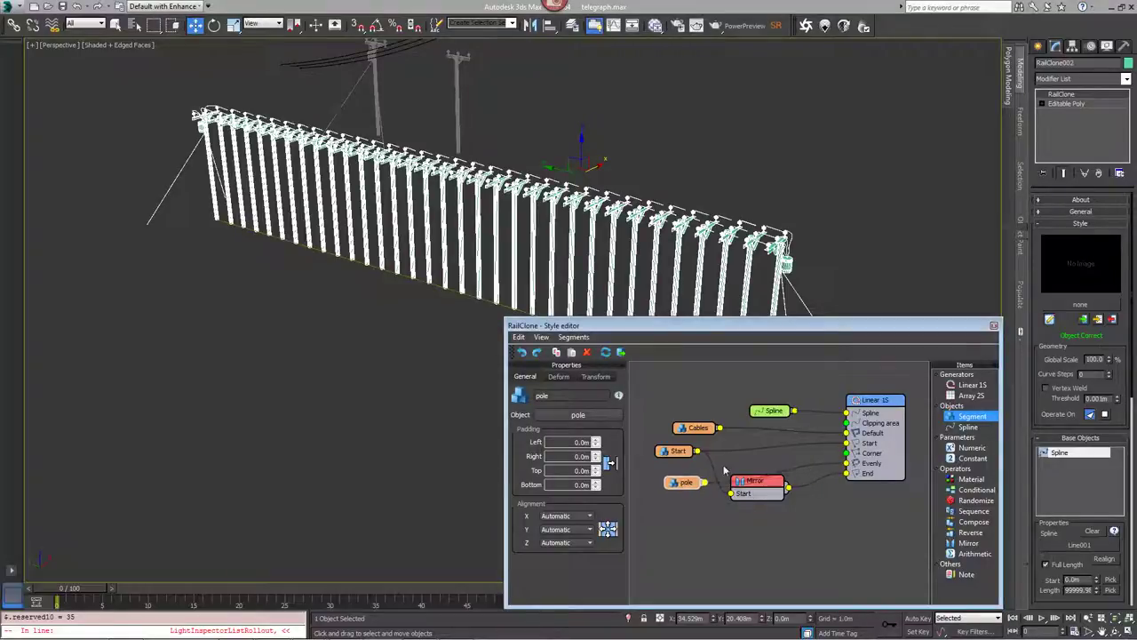
Set the Linear 1S generator's Evenly distance to 6.23 m to space out the intermediate poles.
{"action": "left_click", "coordinate": [879, 405]}
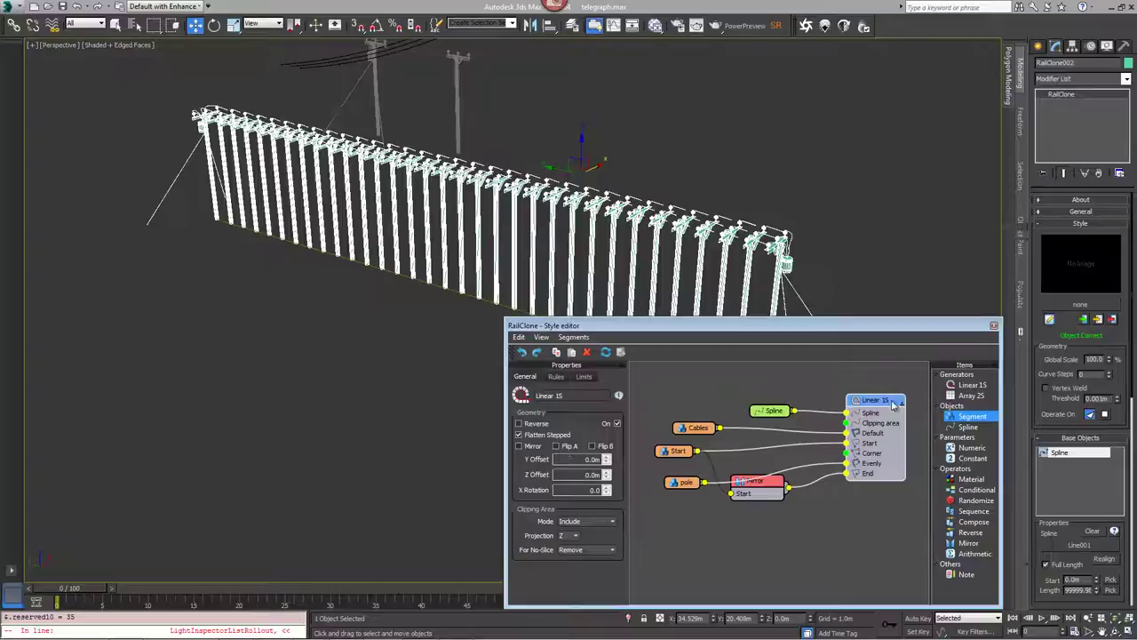
{"action": "left_click_drag", "start_coordinate": [892, 405], "coordinate": [889, 406]}
{"action": "left_click", "coordinate": [556, 376]}
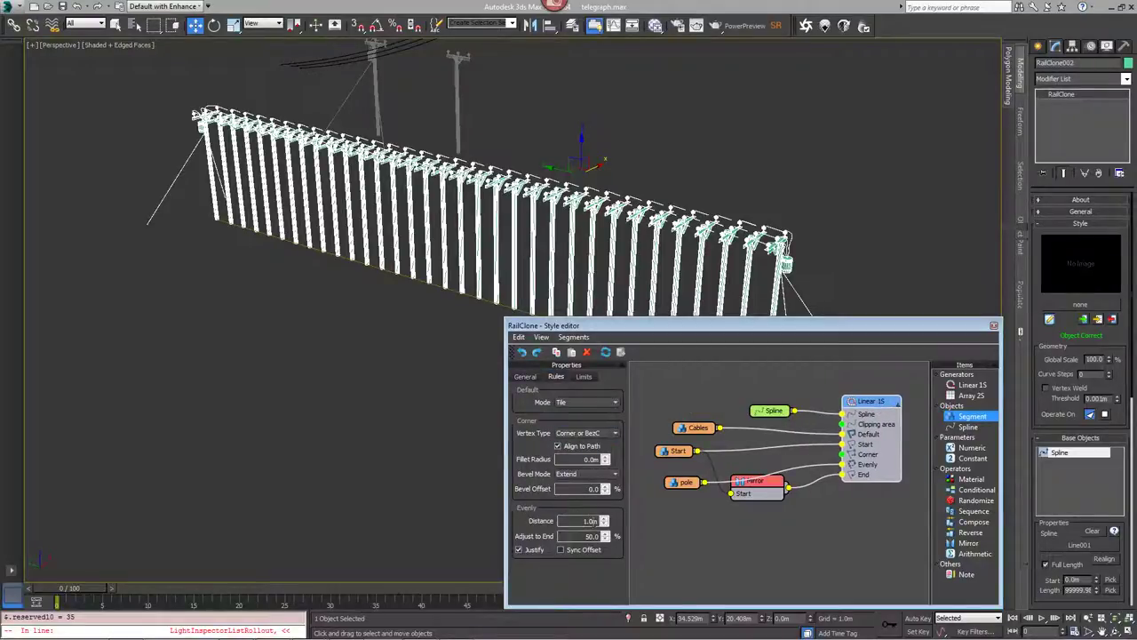
{"action": "left_click_drag", "start_coordinate": [610, 522], "coordinate": [558, 305]}
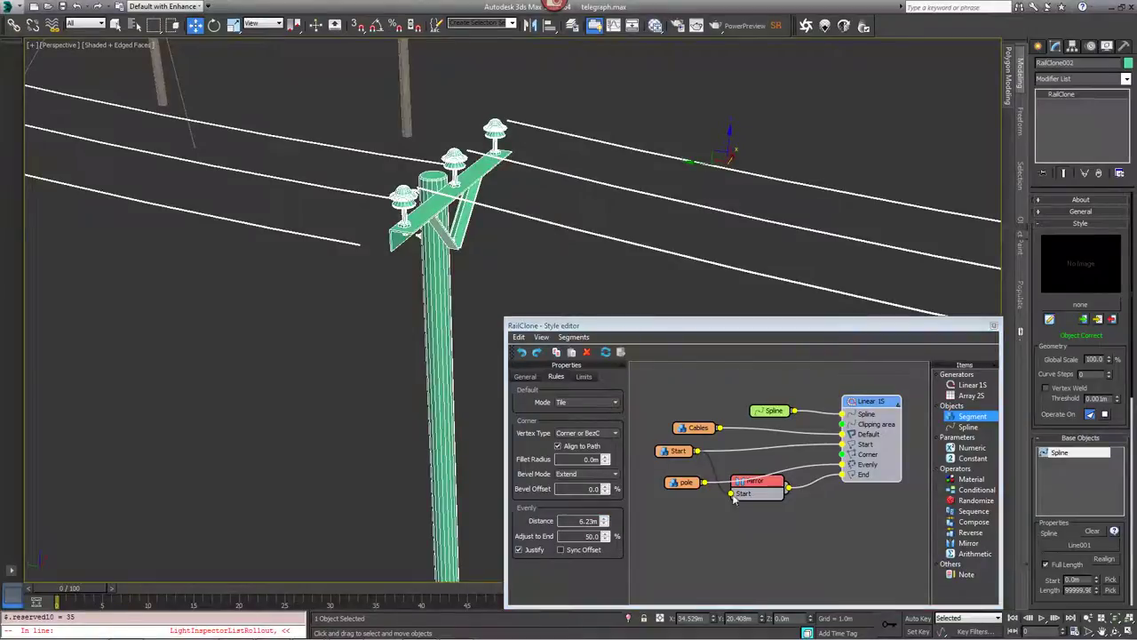
Set the pole segment's left padding to -0.5 m and right padding to -0.104 m so the cables meet its insulators.
{"action": "left_click", "coordinate": [683, 483]}
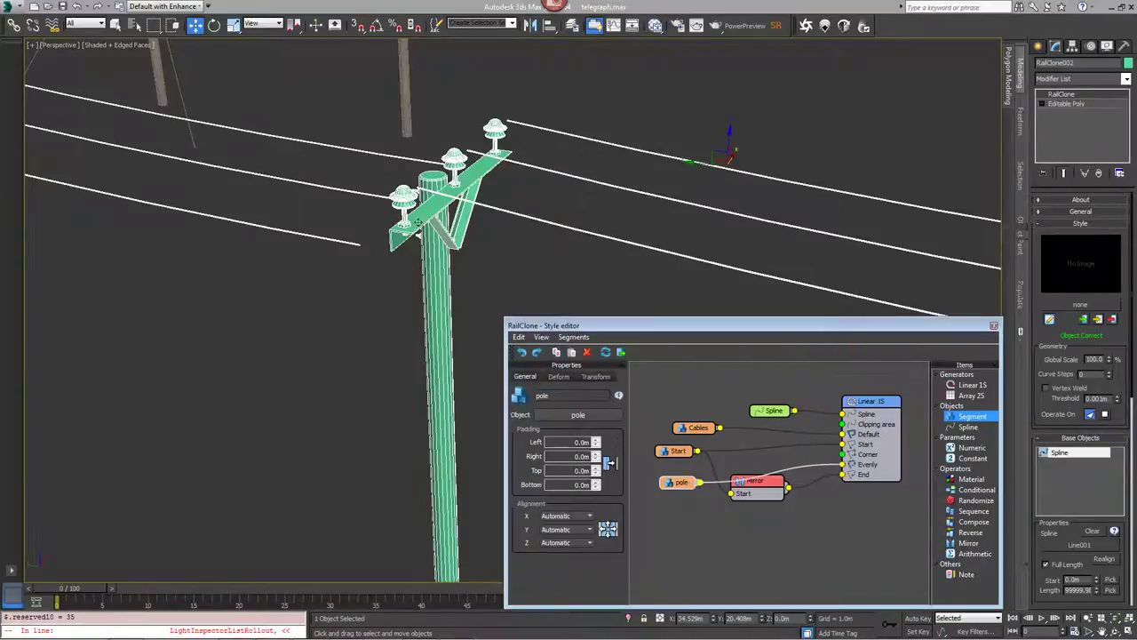
{"action": "left_click", "coordinate": [597, 446]}
{"action": "mouse_move", "coordinate": [608, 462]}
{"action": "left_mouse_down"}
{"action": "mouse_move", "coordinate": [621, 492]}
{"action": "mouse_move", "coordinate": [655, 506]}
{"action": "left_mouse_up"}
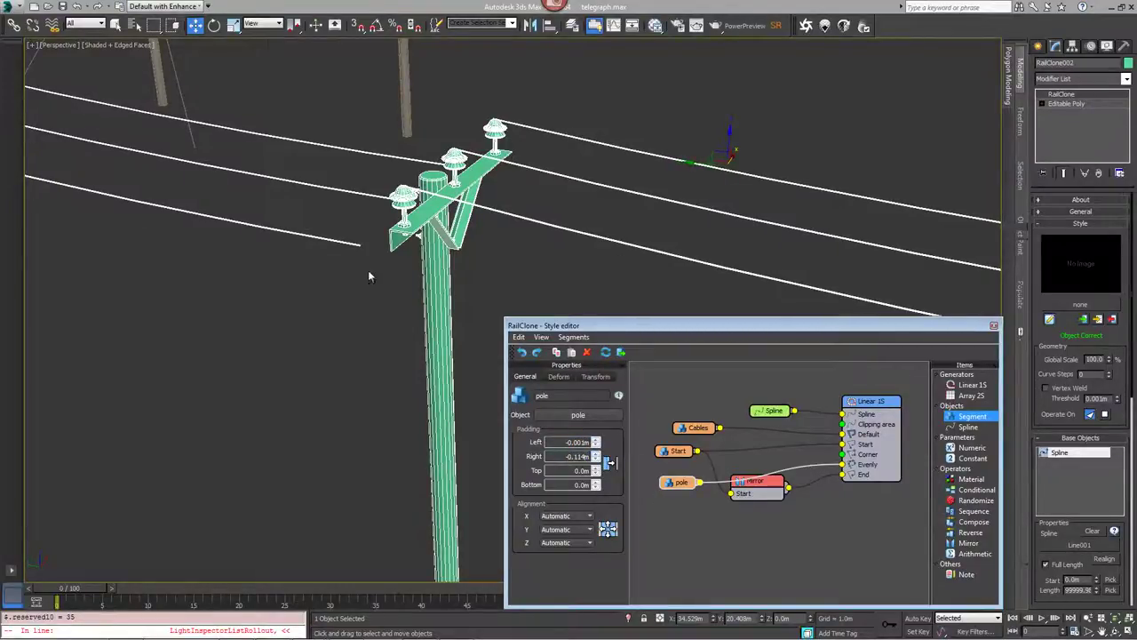
{"action": "middle_click_drag", "start_coordinate": [368, 274], "coordinate": [160, 267], "text": "alt"}
{"action": "middle_click_drag", "start_coordinate": [995, 296], "coordinate": [883, 296]}
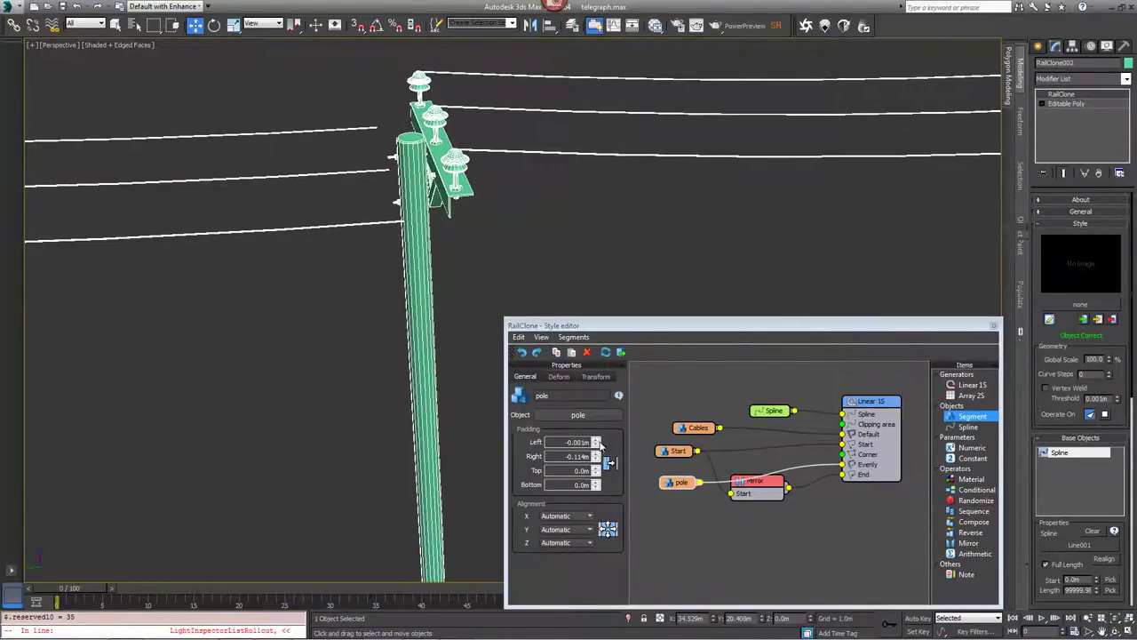
{"action": "left_click_drag", "start_coordinate": [596, 444], "coordinate": [645, 551]}
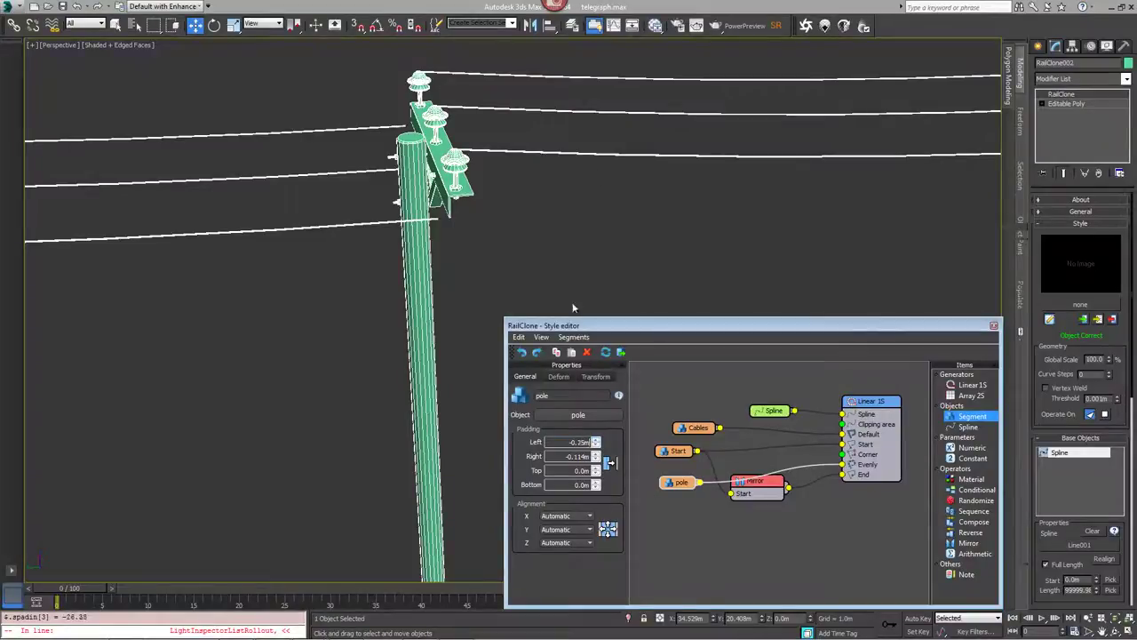
{"action": "left_click_drag", "start_coordinate": [573, 308], "coordinate": [530, 484]}
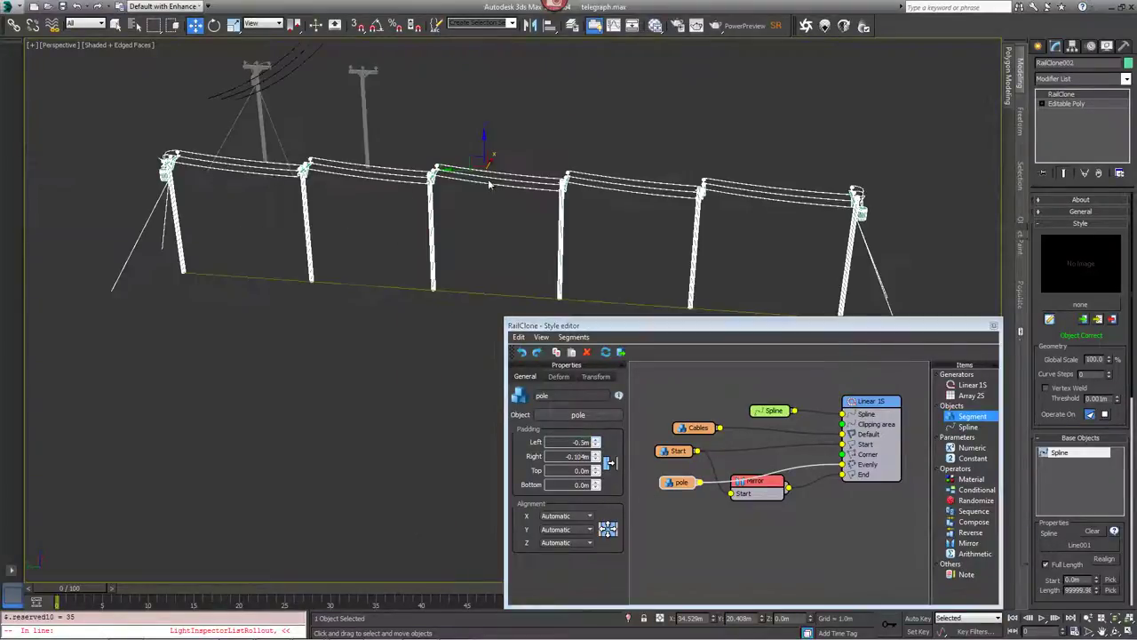
Set the generator's Evenly distance to 14.391 m and move the style editor clear of the telegraph line.
{"action": "middle_click_drag", "start_coordinate": [210, 107], "coordinate": [224, 131]}
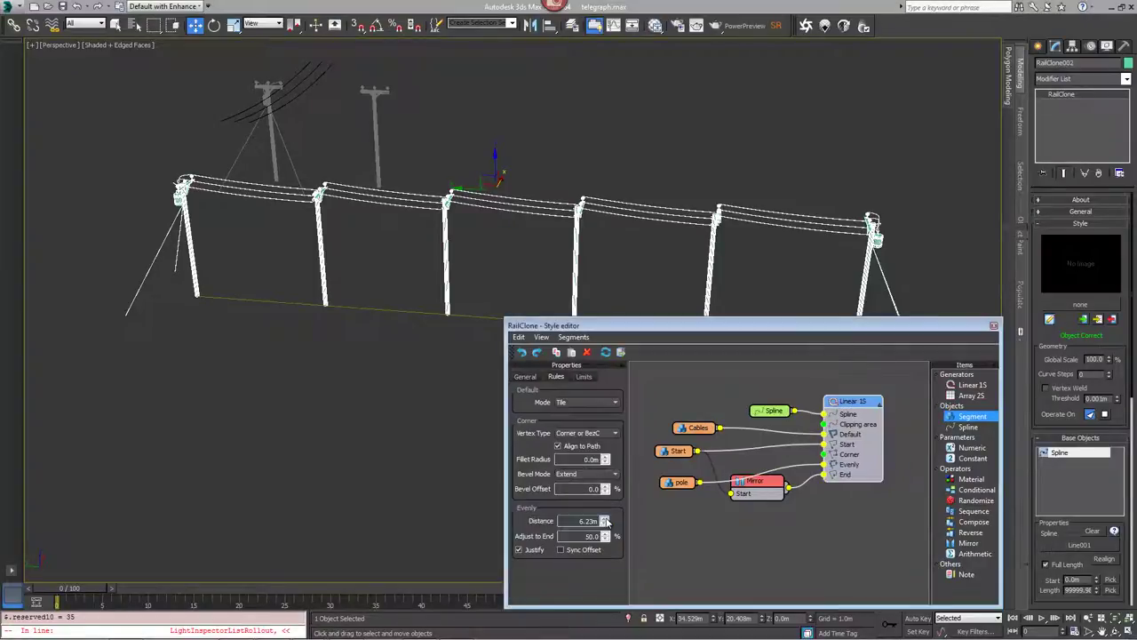
{"action": "left_click_drag", "start_coordinate": [604, 520], "coordinate": [596, 444]}
{"action": "left_click_drag", "start_coordinate": [642, 323], "coordinate": [565, 438]}
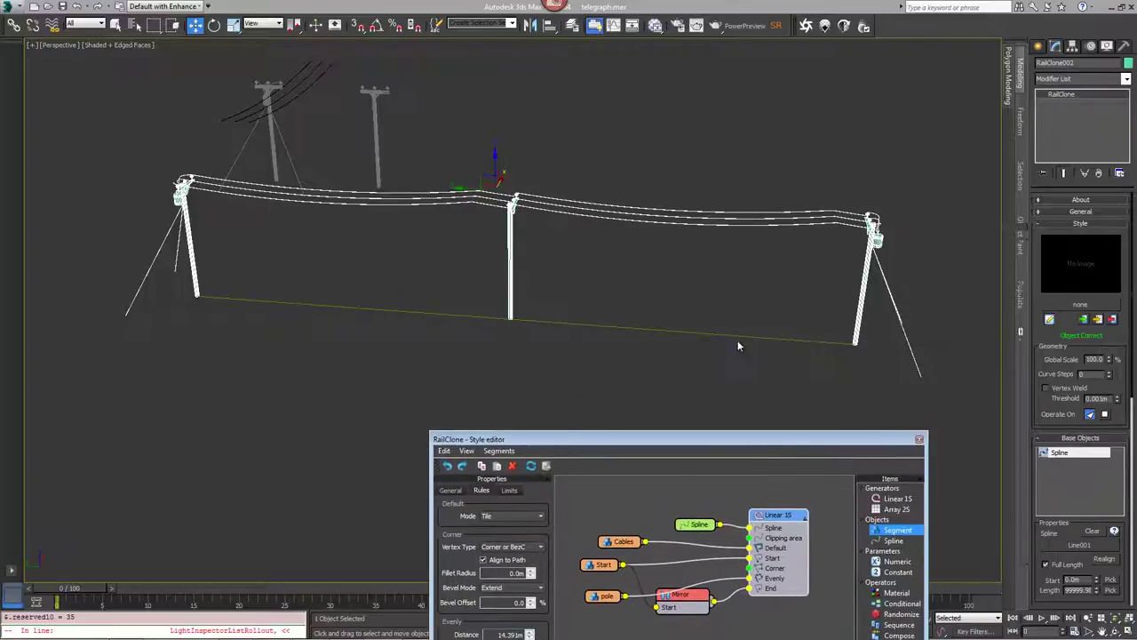
Lengthen the base spline under the poles by moving its near-end vertex outward along the line.
{"action": "left_click", "coordinate": [737, 338]}
{"action": "left_click", "coordinate": [1042, 94]}
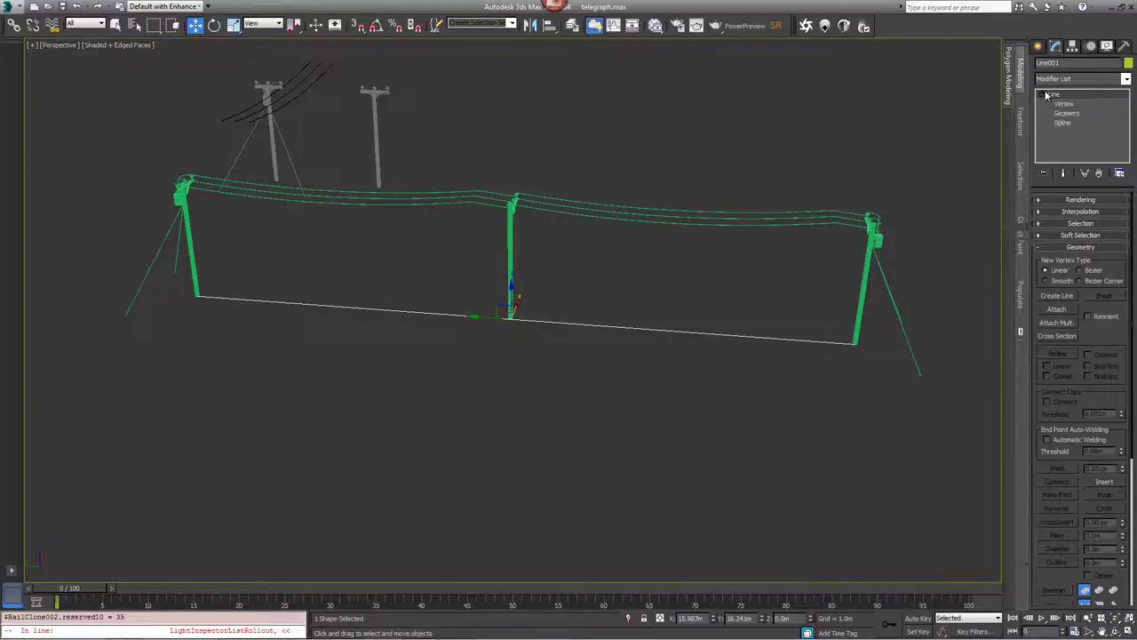
{"action": "left_click", "coordinate": [1062, 104]}
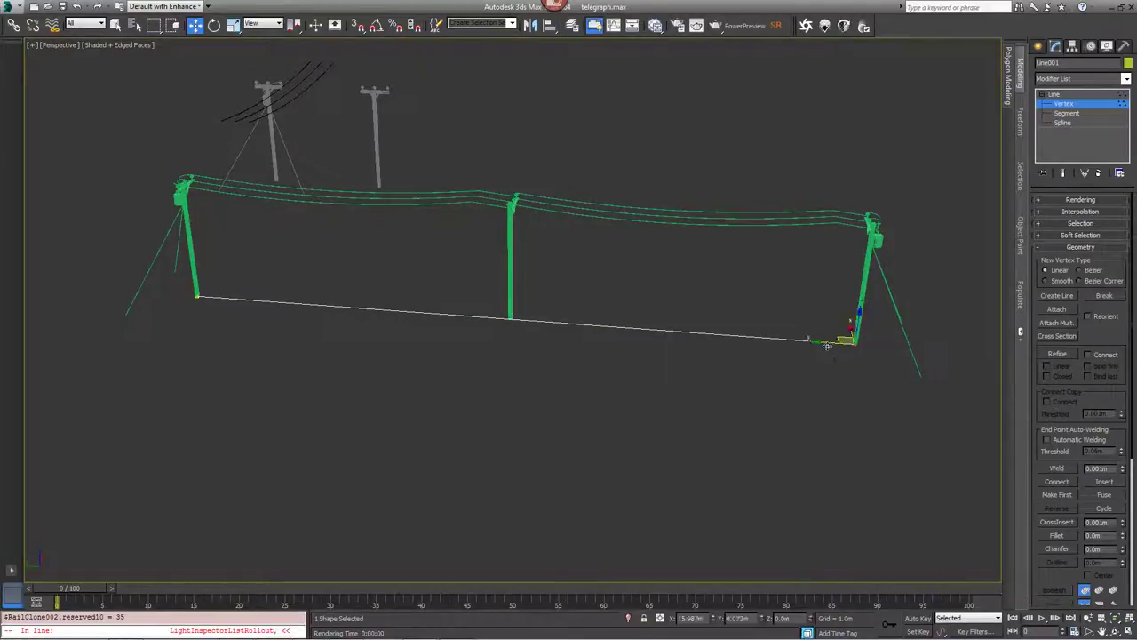
{"action": "left_click_drag", "start_coordinate": [828, 346], "coordinate": [1089, 364]}
{"action": "middle_click_drag", "start_coordinate": [732, 354], "coordinate": [730, 356]}
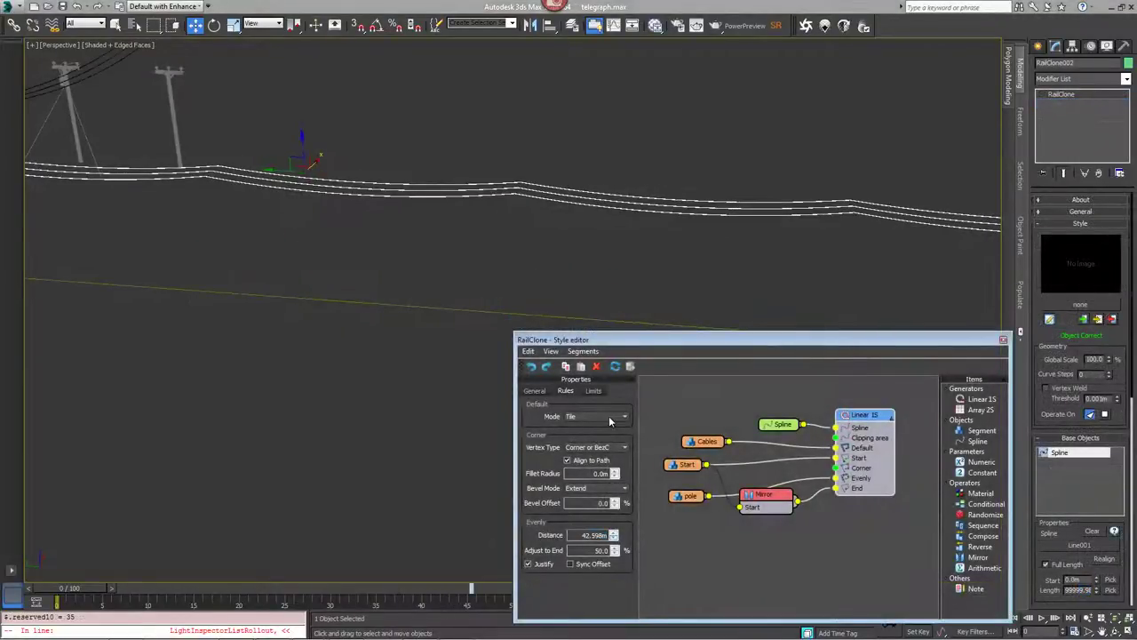
Set the generator's Evenly distance to 21.299 m to place intermediate poles along the extended line.
{"action": "scroll", "coordinate": [378, 276], "scroll_direction": "down", "scroll_amount": 4}
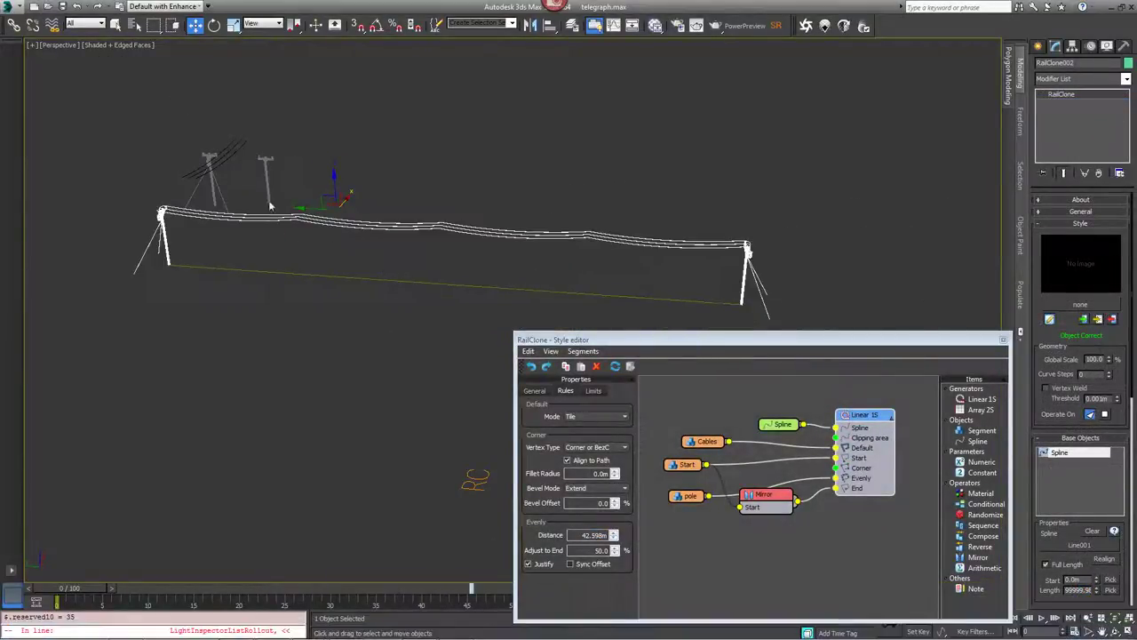
{"action": "left_click_drag", "start_coordinate": [614, 535], "coordinate": [620, 562]}
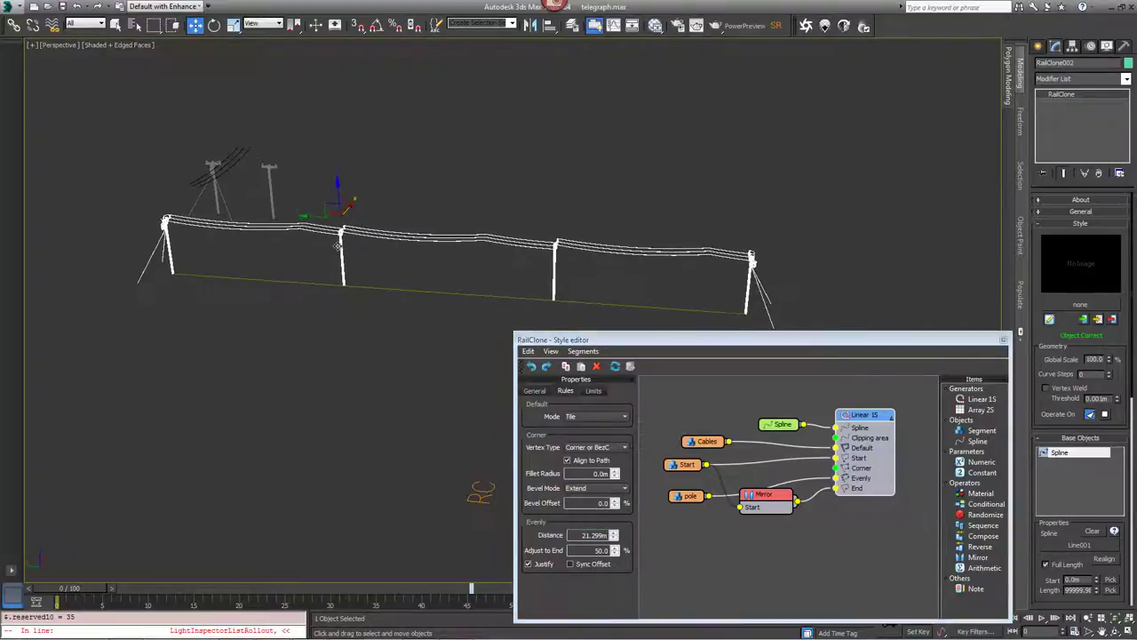
{"action": "scroll", "coordinate": [313, 227], "scroll_direction": "up", "scroll_amount": 6}
{"action": "scroll", "coordinate": [313, 229], "scroll_direction": "down", "scroll_amount": 6}
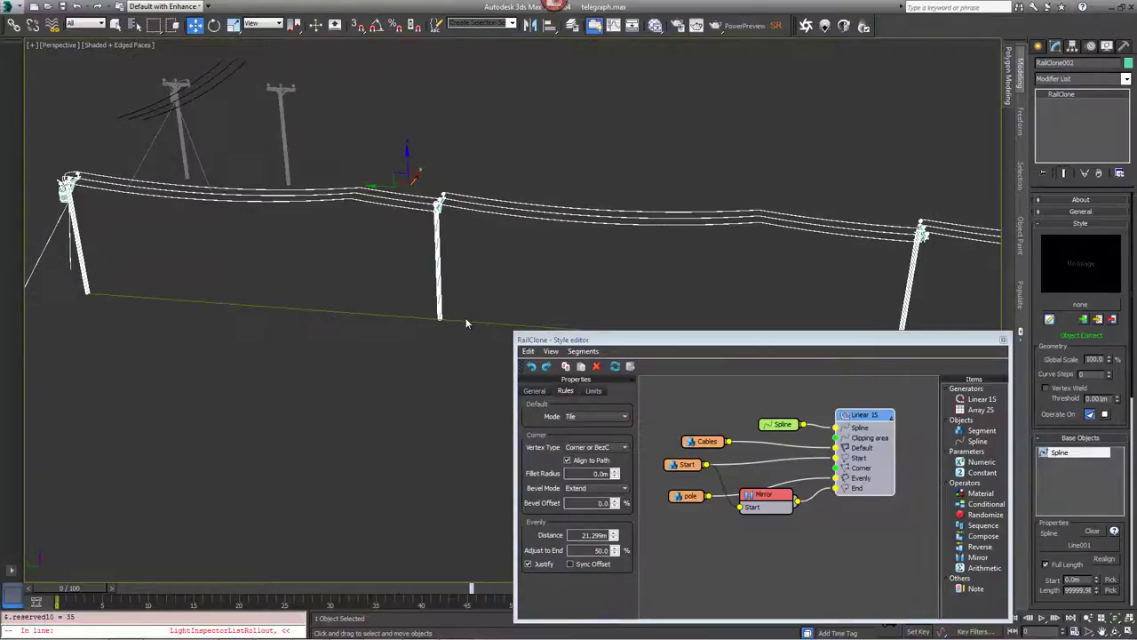
Change the generator's Default mode to Scale so each cable span stretches between neighbouring poles.
{"action": "left_click_drag", "start_coordinate": [868, 420], "coordinate": [882, 417]}
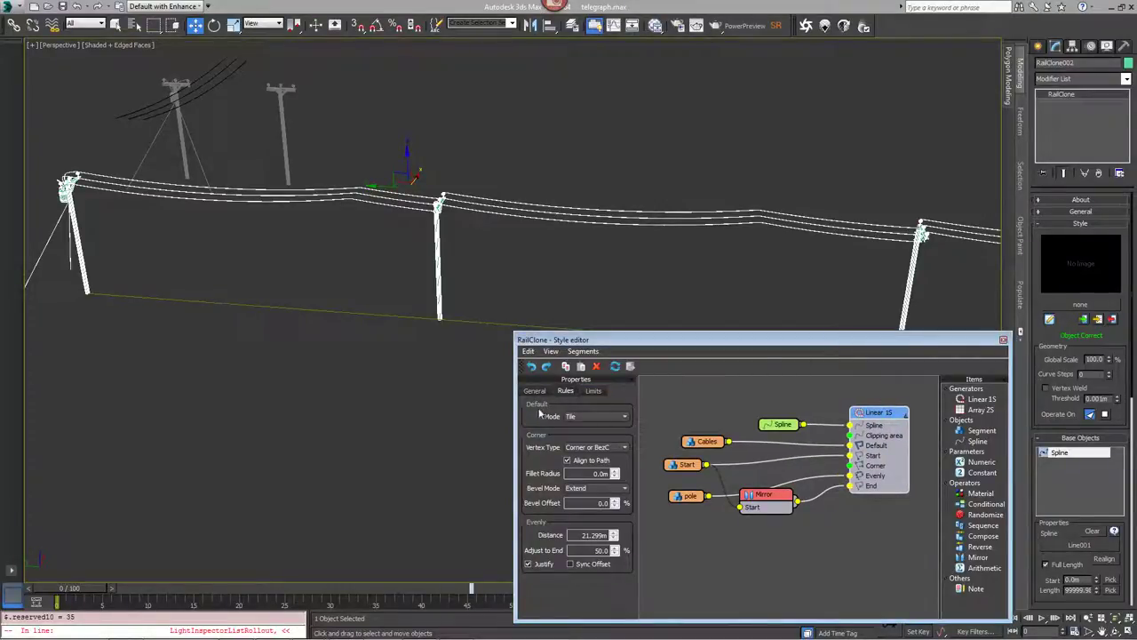
{"action": "left_click", "coordinate": [595, 416]}
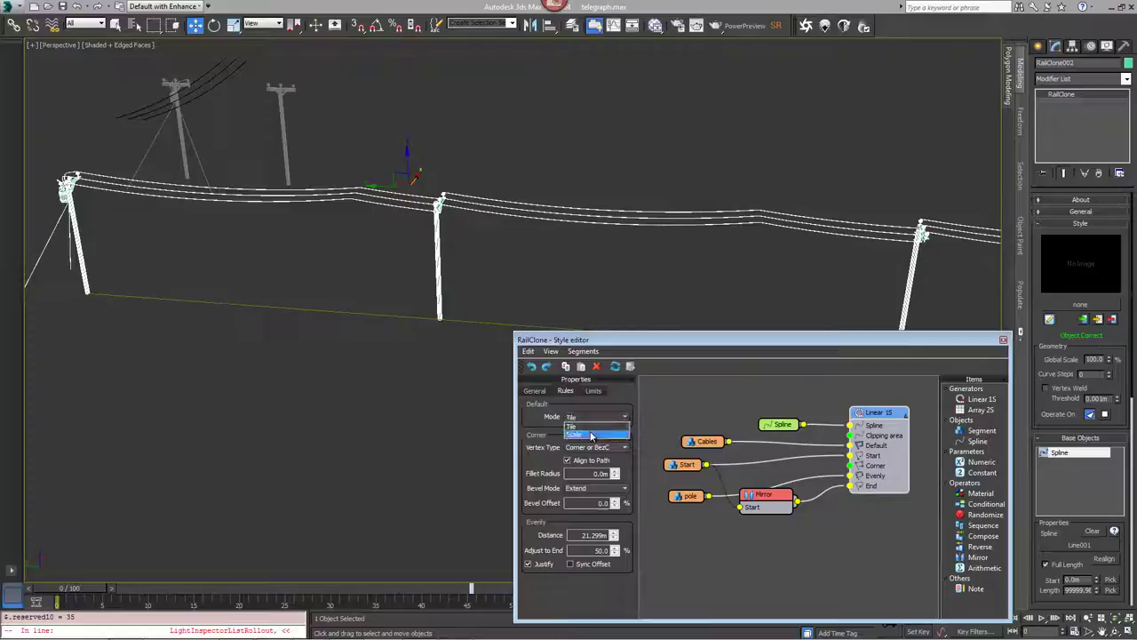
{"action": "left_click", "coordinate": [591, 434]}
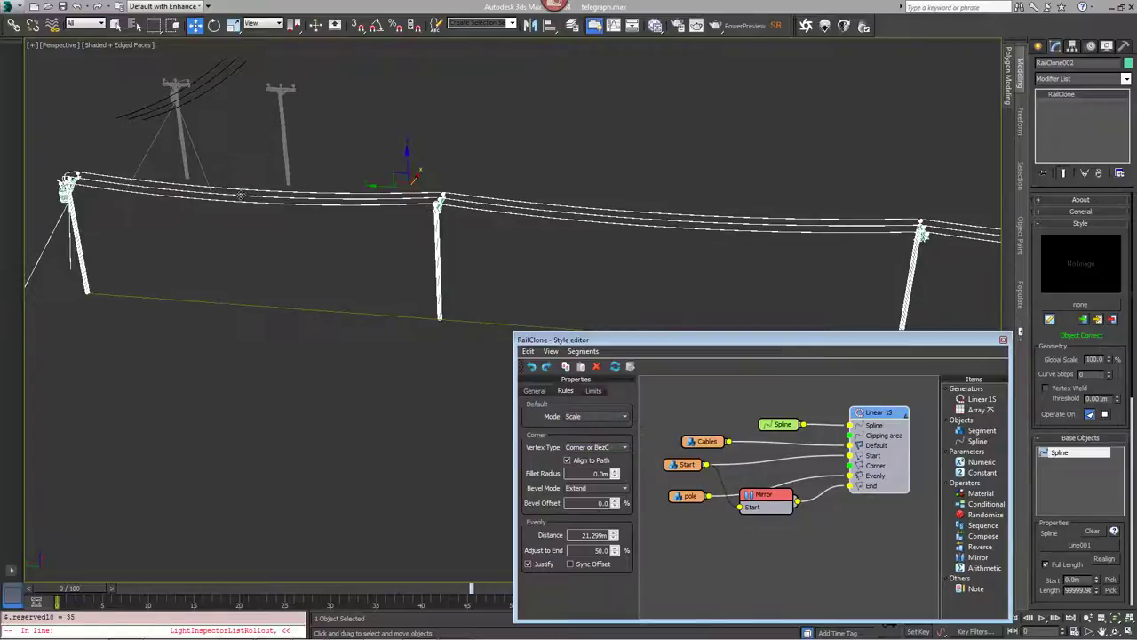
{"action": "middle_click_drag", "start_coordinate": [594, 233], "coordinate": [519, 214]}
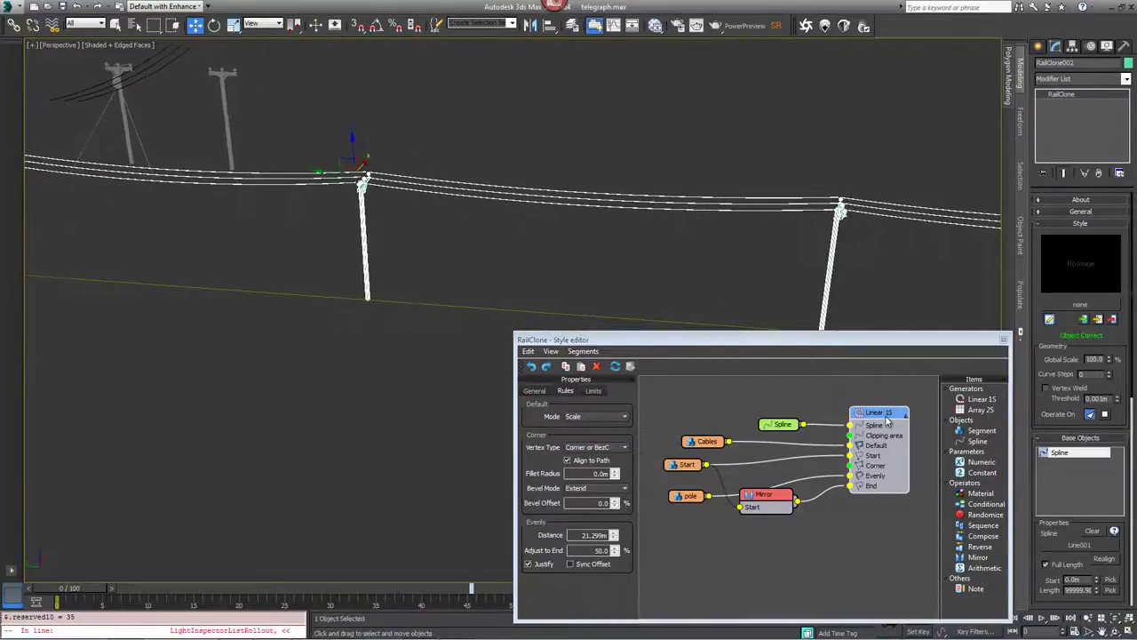
Tidy the positions of the Linear 1S and Mirror nodes in the style graph and reselect the generator.
{"action": "left_click_drag", "start_coordinate": [885, 417], "coordinate": [885, 412]}
{"action": "left_click_drag", "start_coordinate": [769, 494], "coordinate": [770, 472]}
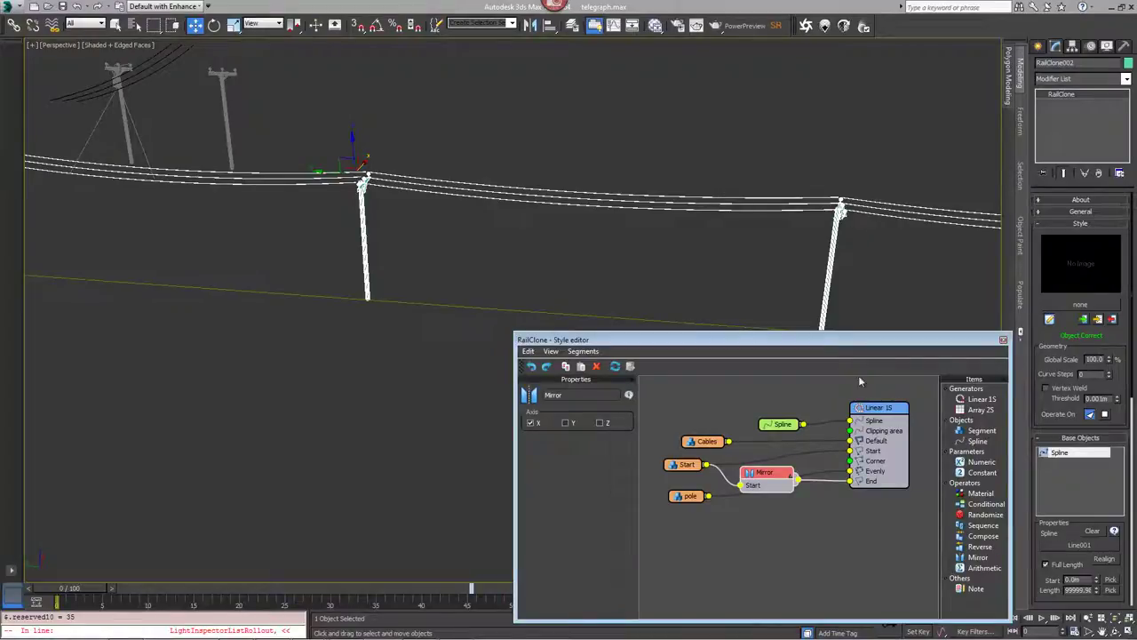
{"action": "left_click", "coordinate": [869, 415]}
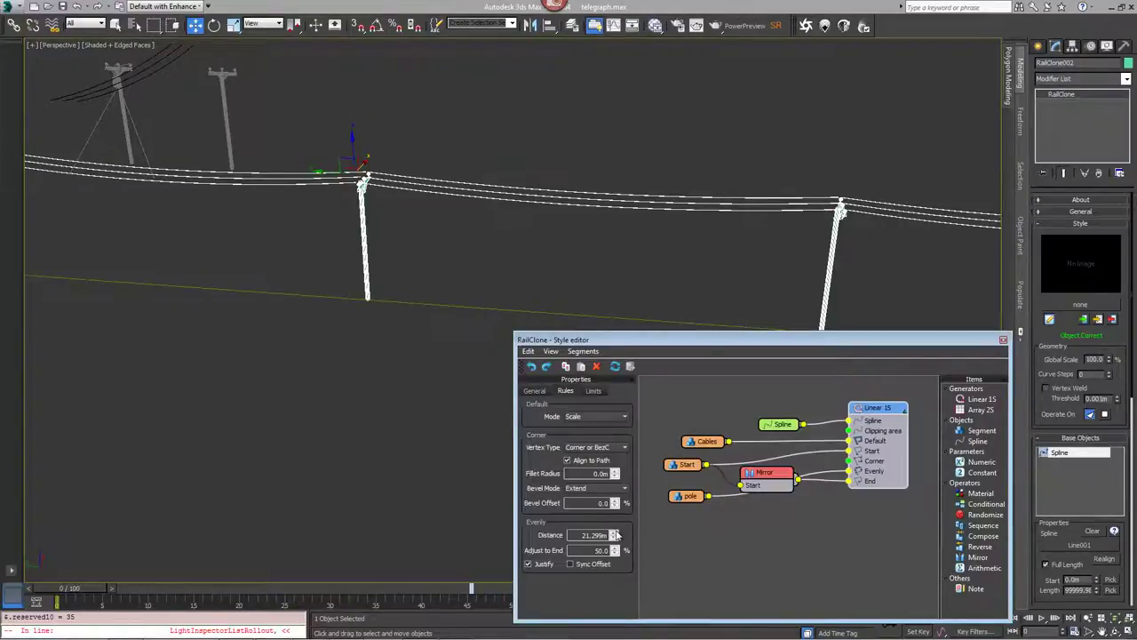